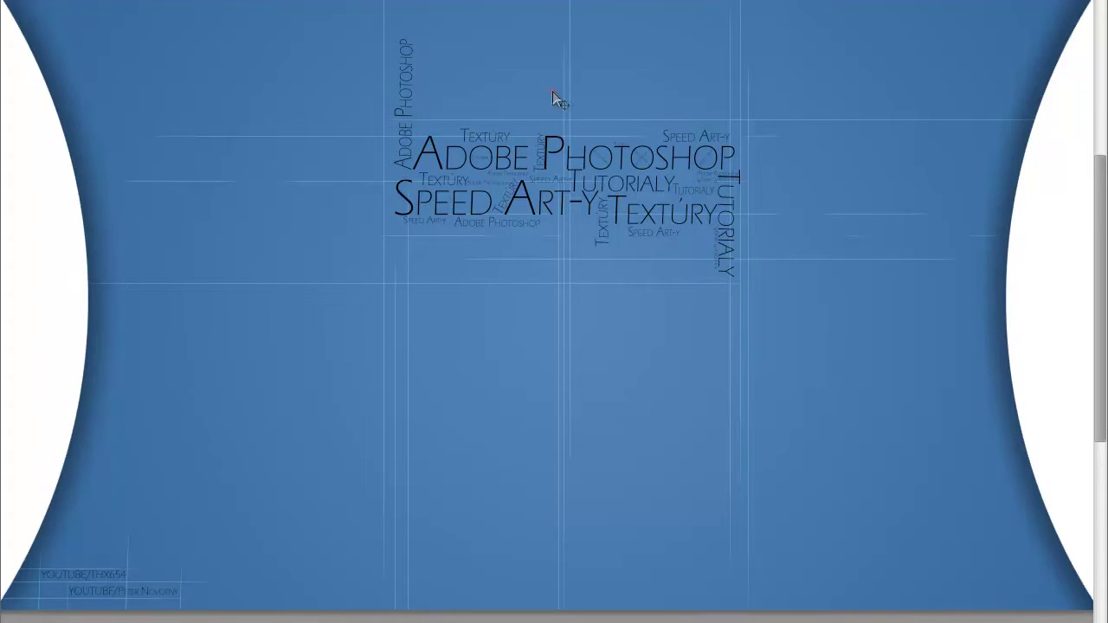
# Step: Restore the toolbox and panels and move the Layers panel to the top right to show every layer
pyautogui.press('Tab')
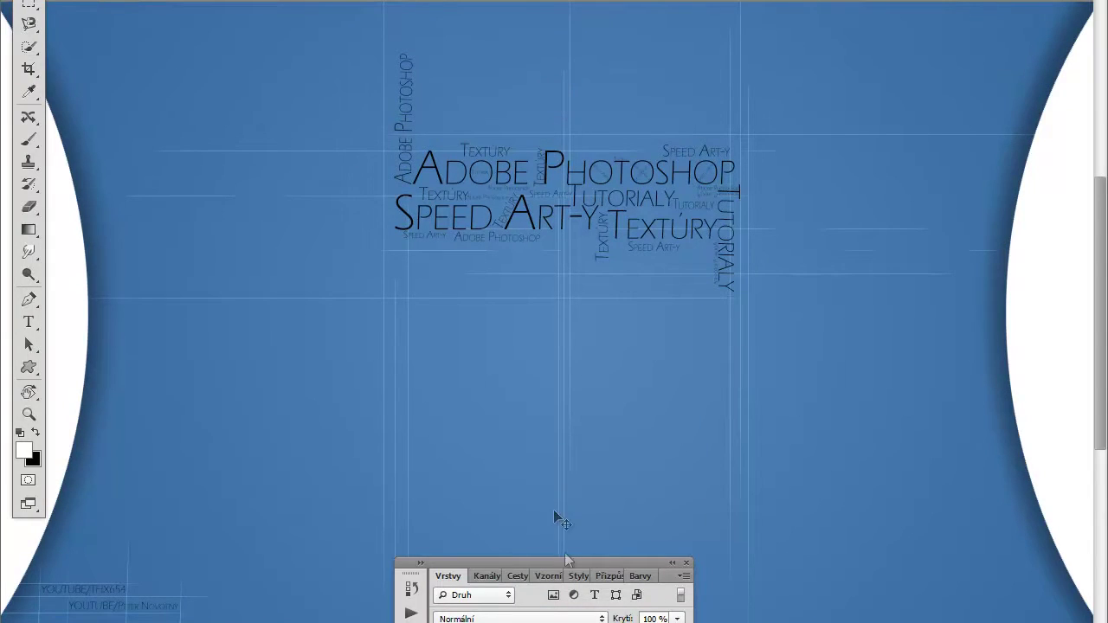
pyautogui.moveTo(568, 564); pyautogui.dragTo(887, 27)
pyautogui.press('Tab')
pyautogui.press('Tab')
pyautogui.press('Tab')
pyautogui.press('Tab')
pyautogui.press('Tab')
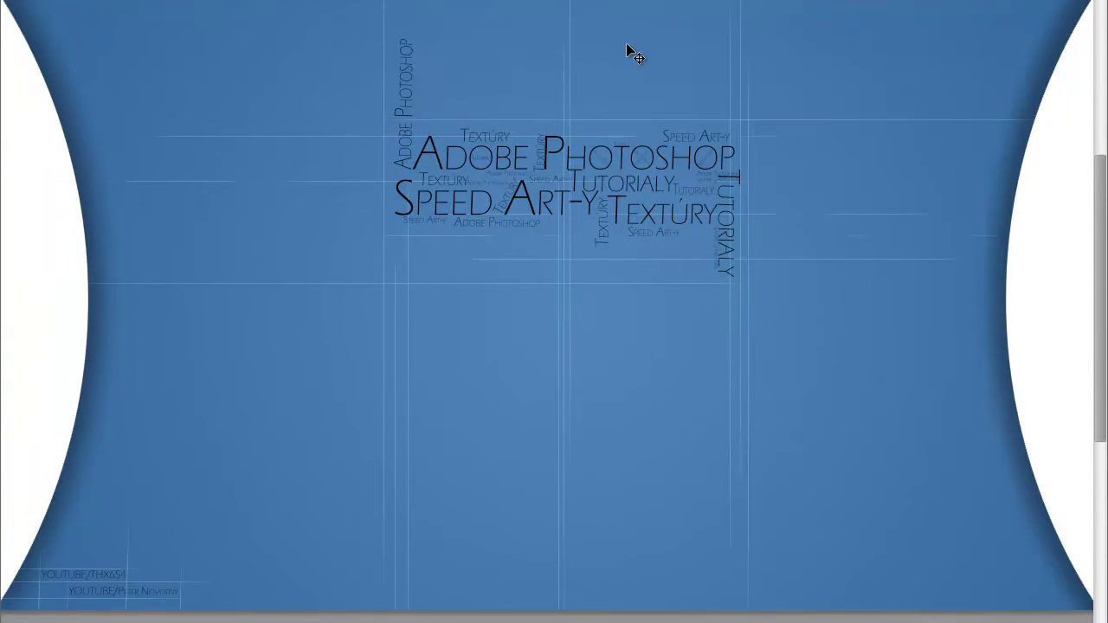
pyautogui.press('Tab')
pyautogui.press('Tab')
pyautogui.press('Tab')
pyautogui.moveTo(789, 16); pyautogui.dragTo(831, 0)
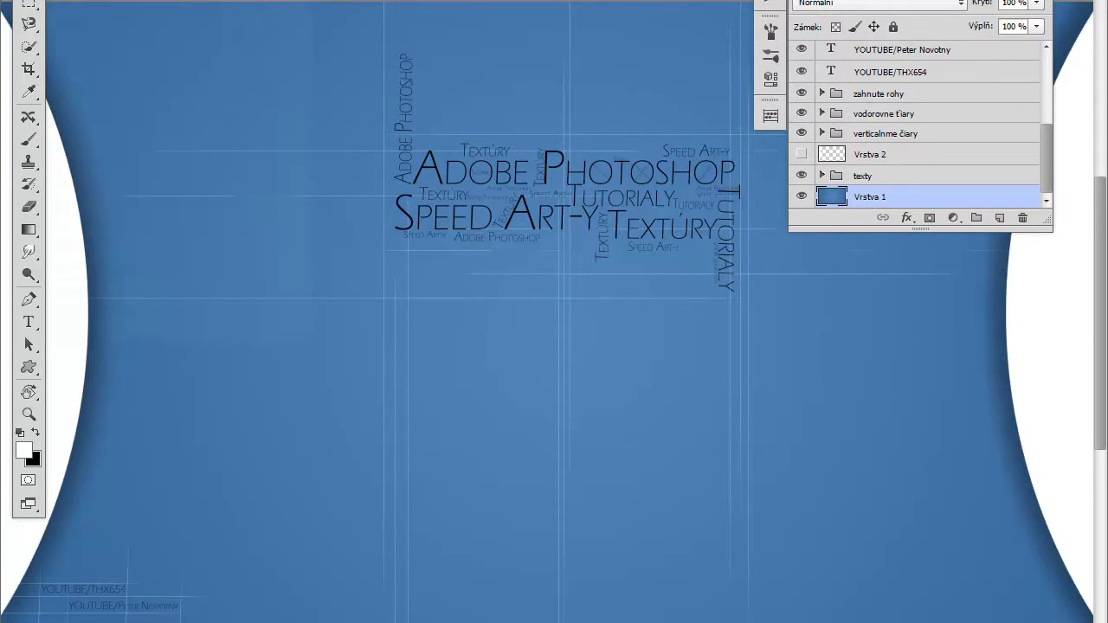
pyautogui.hotkey('alt', 's')
# Step: Create a new 2560 × 1440 px, 300 ppi document with a transparent background
pyautogui.click(438, 52)
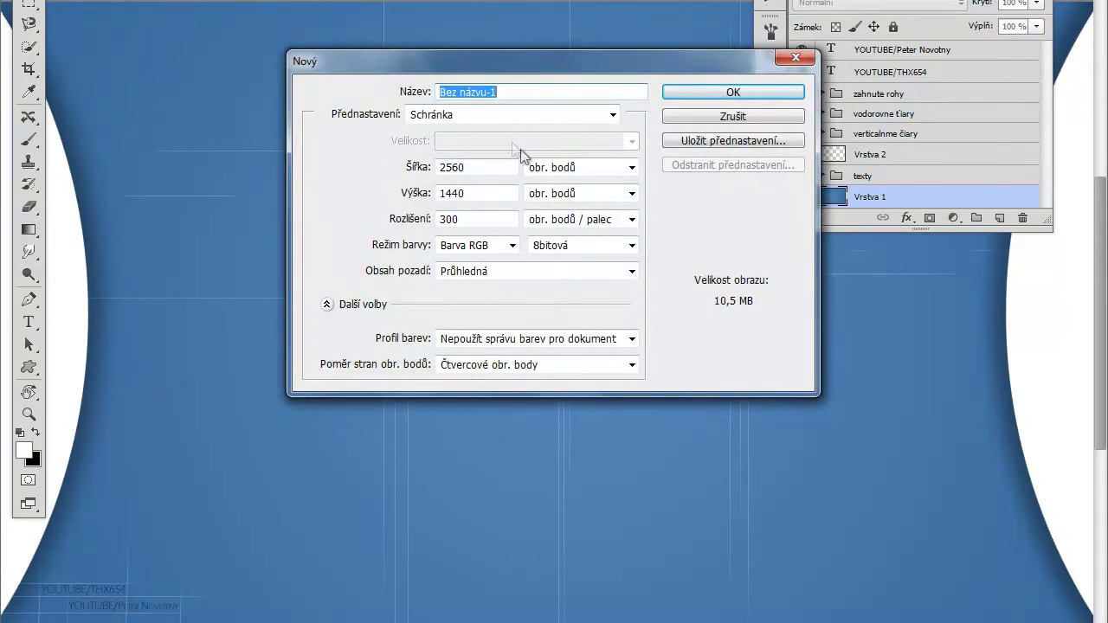
pyautogui.click(520, 92)
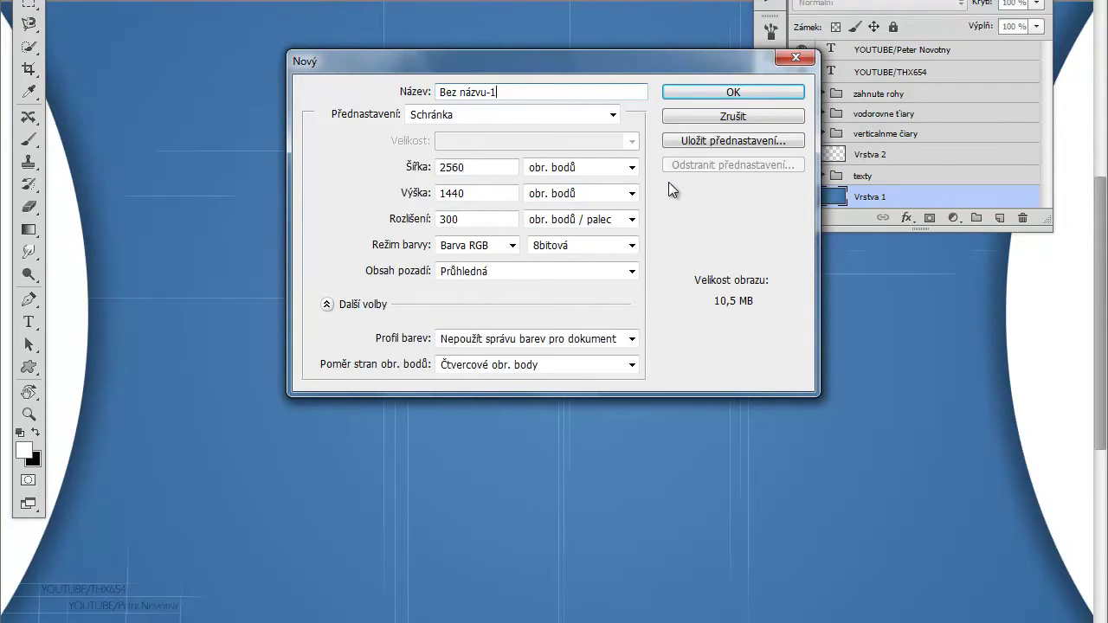
pyautogui.moveTo(733, 92)
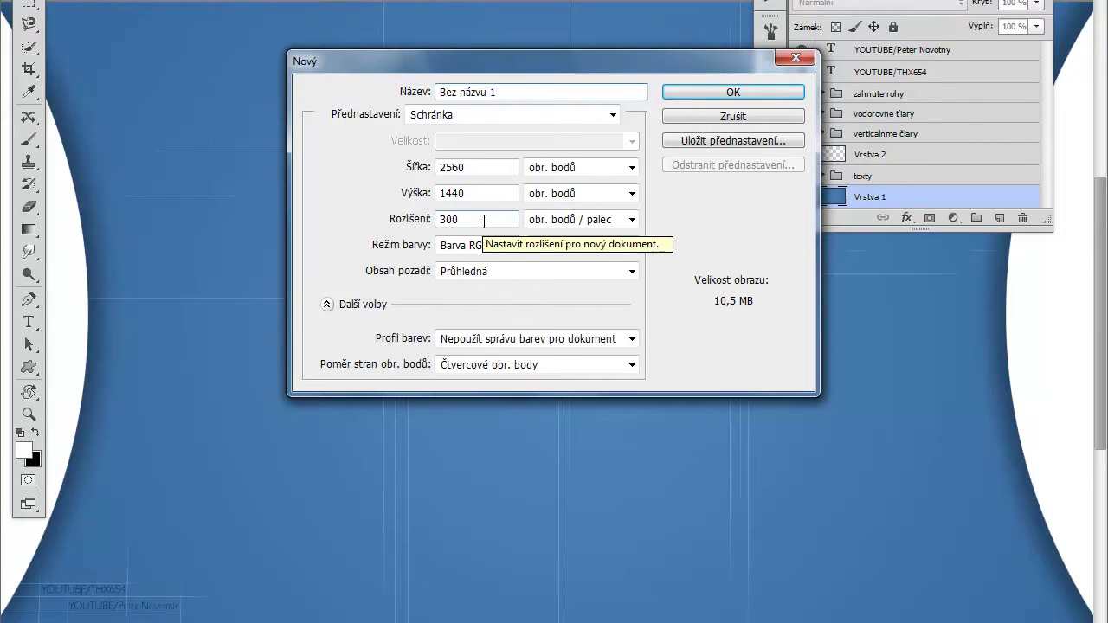
pyautogui.click(697, 92)
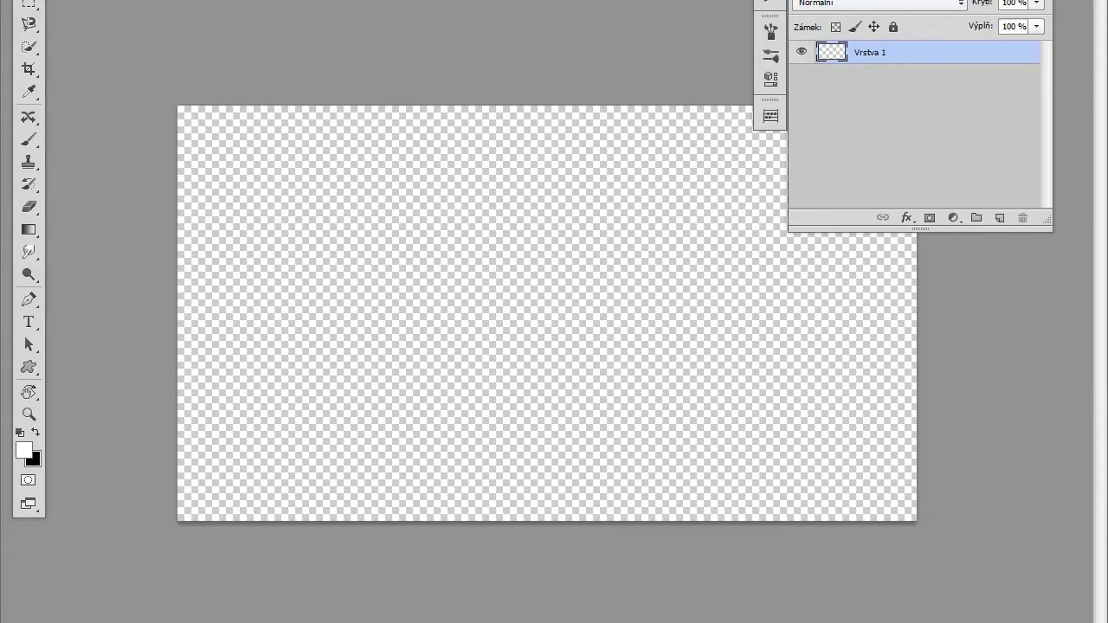
pyautogui.moveTo(819, 2)
pyautogui.mouseDown()
pyautogui.moveTo(249, 212)
pyautogui.moveTo(853, 0)
pyautogui.mouseUp()
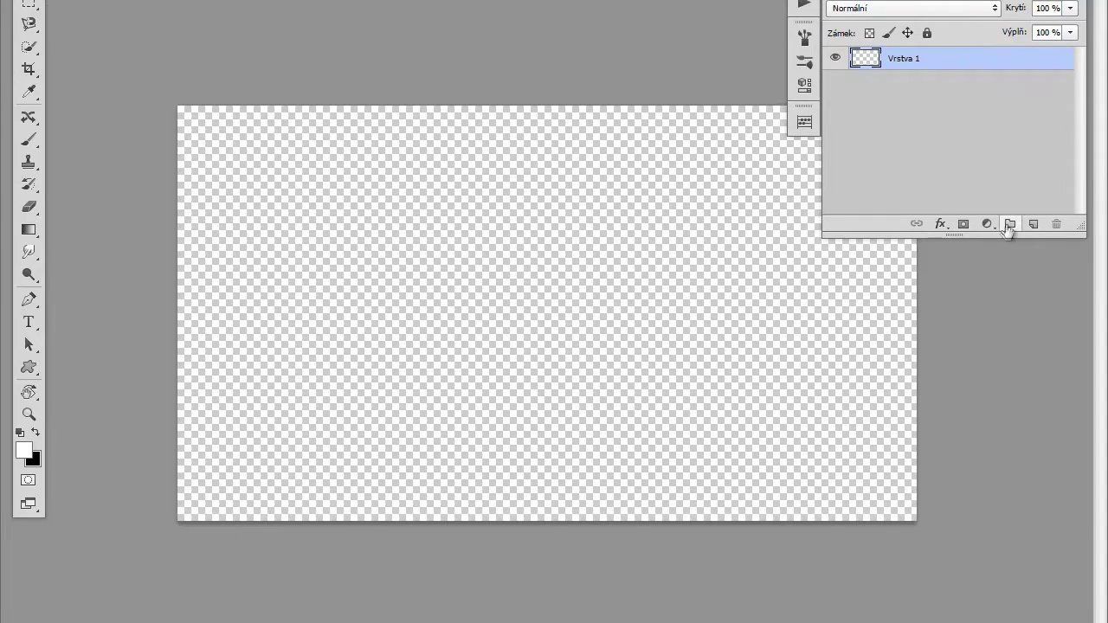
# Step: Add an empty layer above Vrstva 1 and select the Gradient tool for a bright-to-dark red gradient
pyautogui.click(1033, 224)
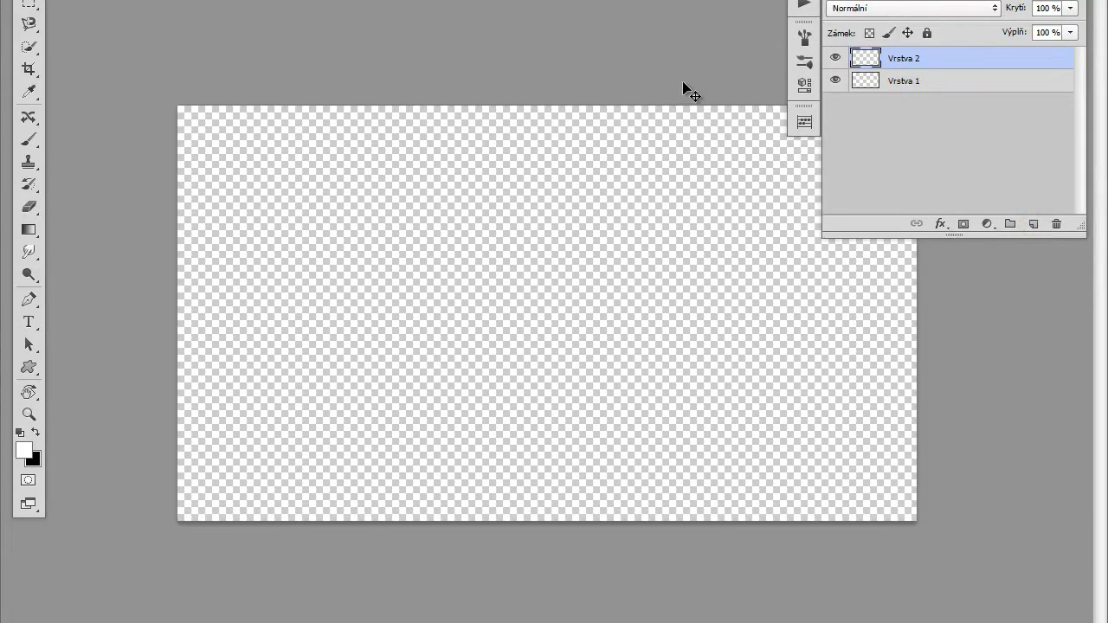
pyautogui.press('g')
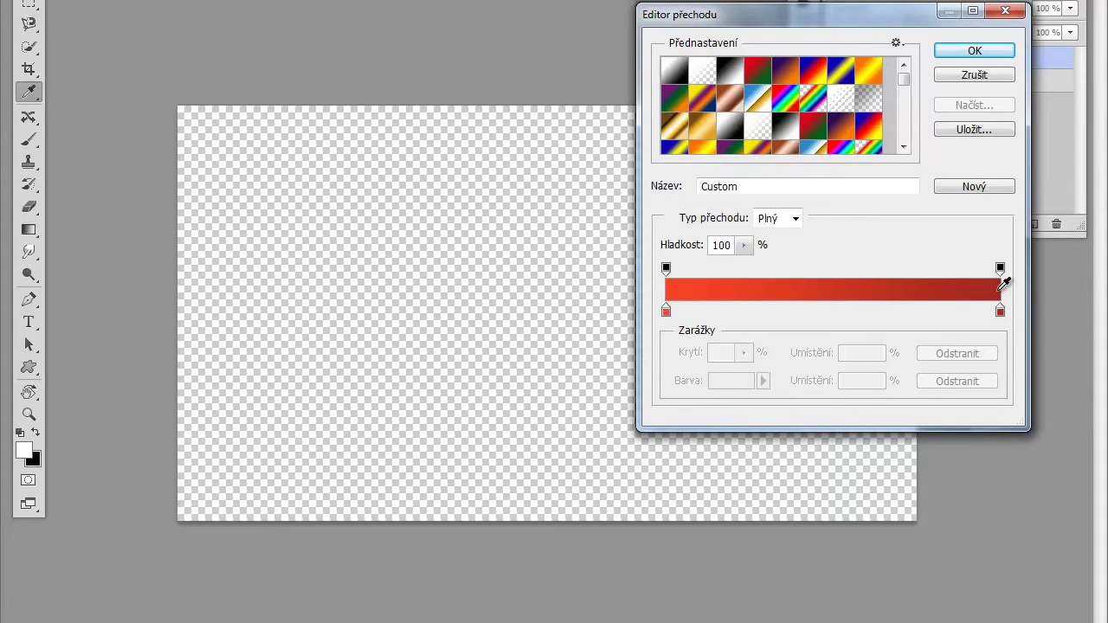
# Step: Confirm the red gradient and drag a radial gradient from the canvas centre to the bottom edge
pyautogui.click(969, 52)
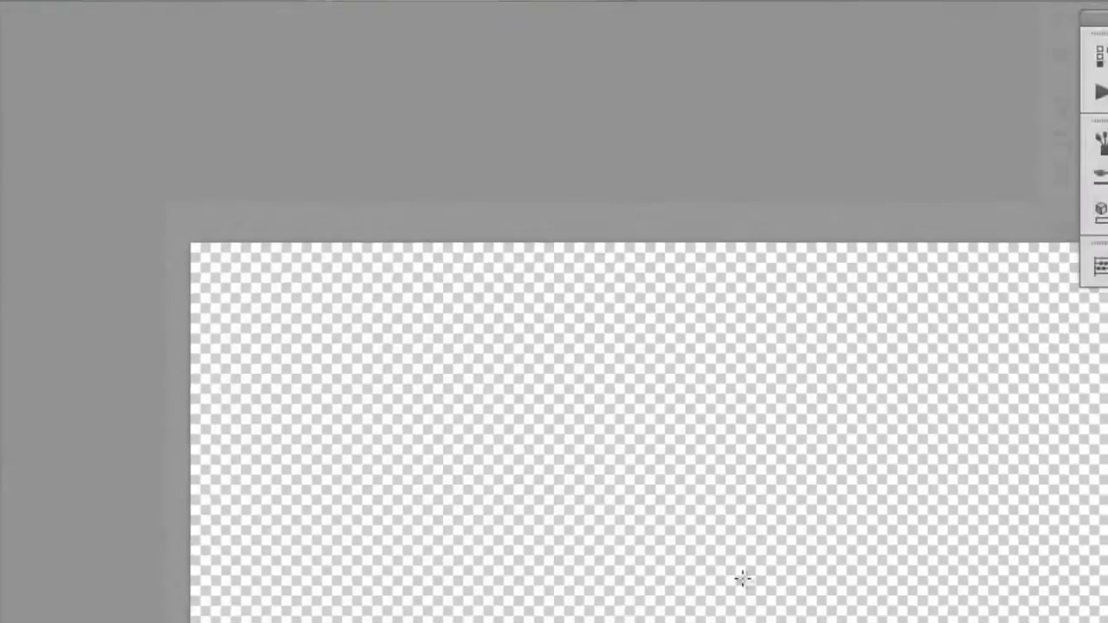
pyautogui.moveTo(547, 329); pyautogui.dragTo(650, 621)
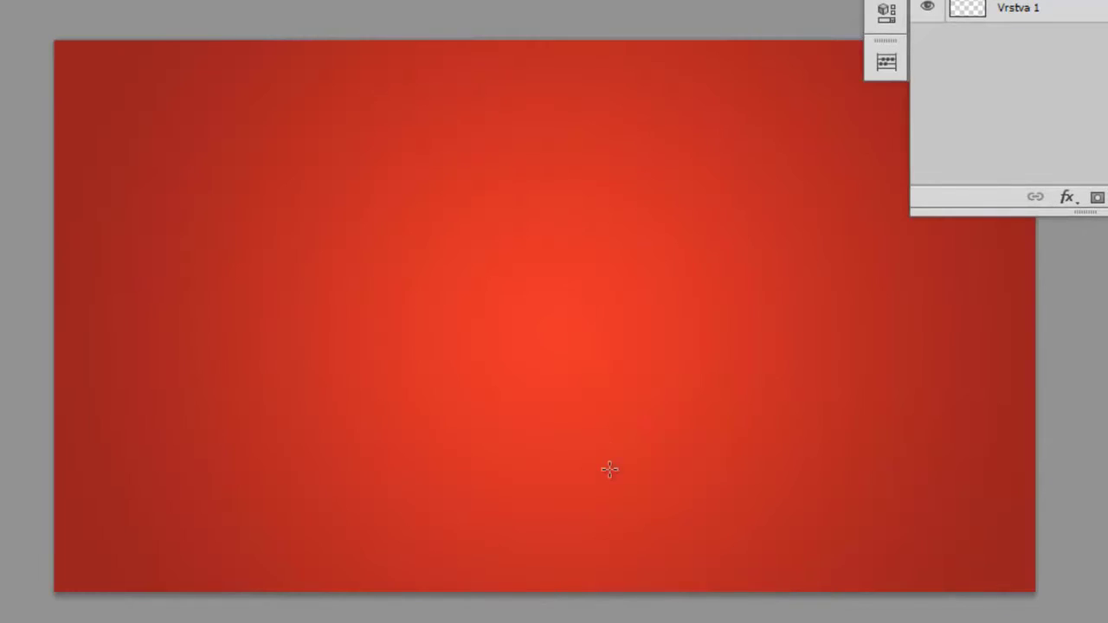
pyautogui.moveTo(547, 319); pyautogui.dragTo(547, 622)
pyautogui.moveTo(586, 339); pyautogui.dragTo(586, 622)
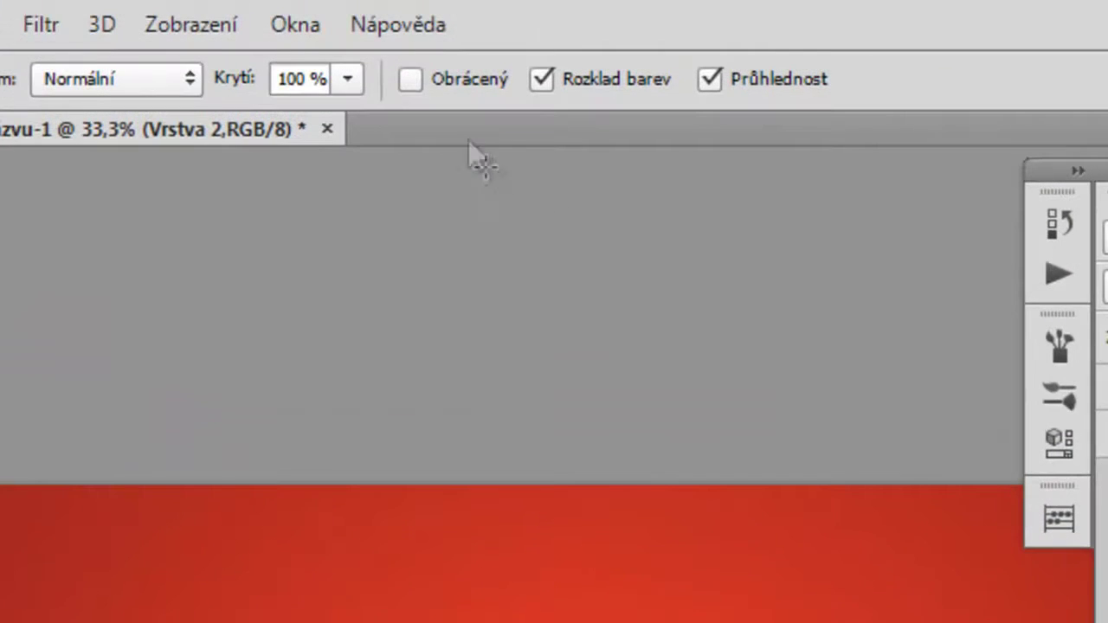
# Step: Reverse the gradient and redraw it until the centre glows bright red, darkening toward the edges
pyautogui.click(405, 76)
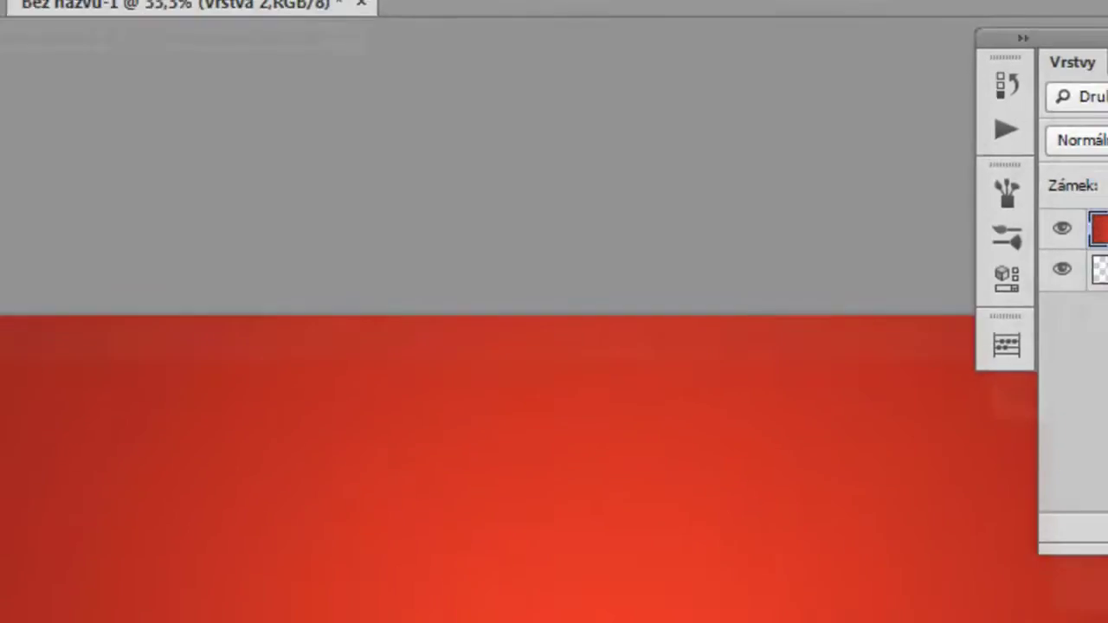
pyautogui.moveTo(569, 351); pyautogui.dragTo(580, 617)
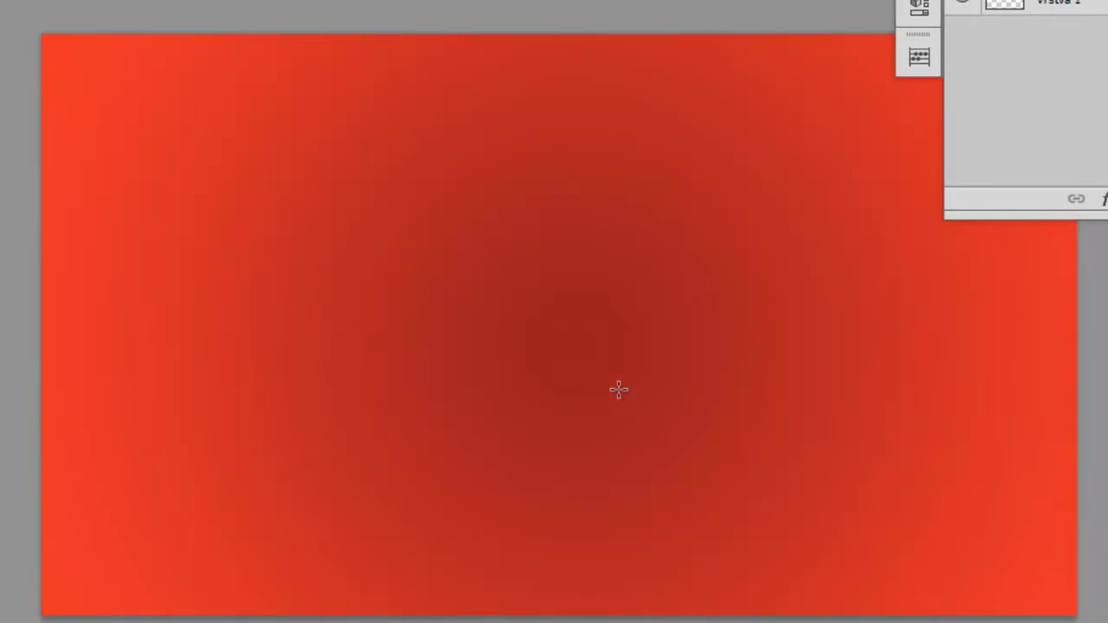
pyautogui.moveTo(555, 317); pyautogui.dragTo(604, 619)
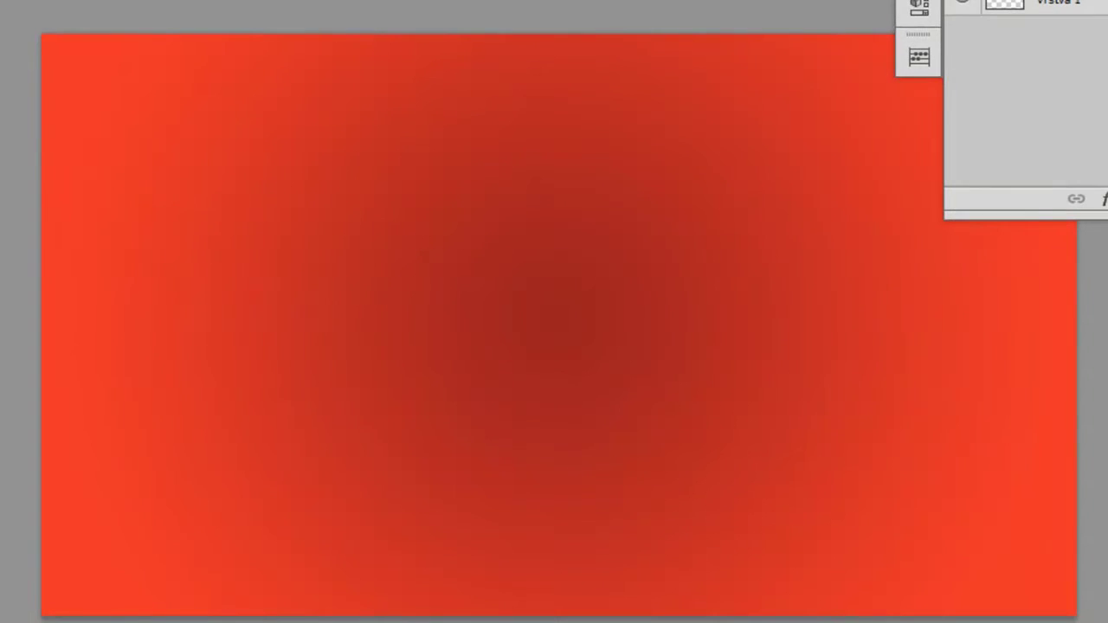
pyautogui.click(580, 377)
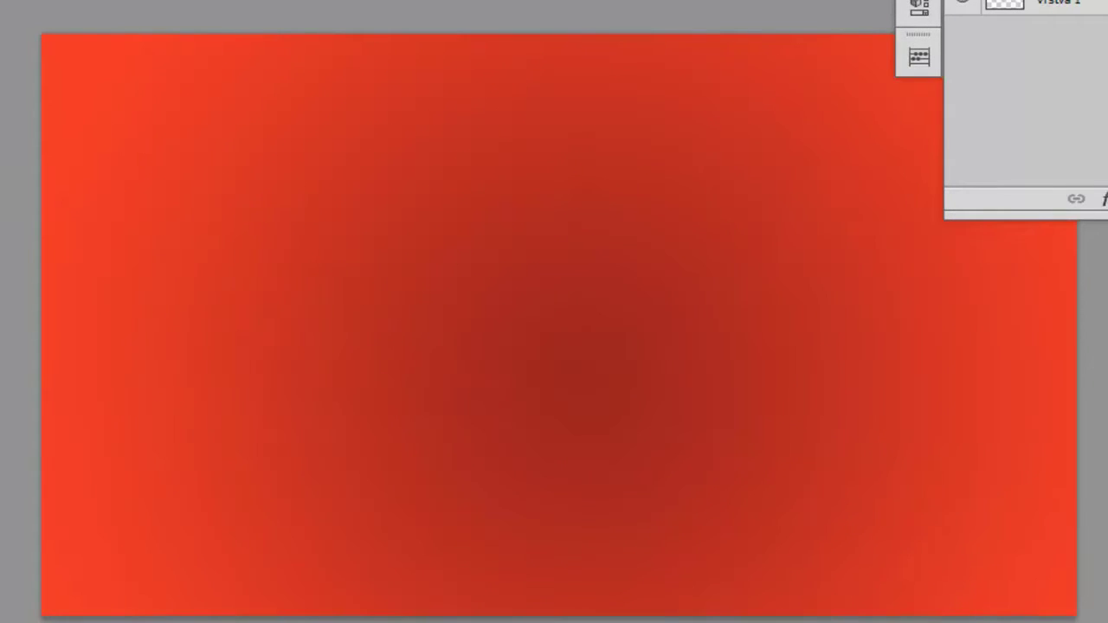
pyautogui.moveTo(545, 329); pyautogui.dragTo(565, 619)
pyautogui.moveTo(569, 301); pyautogui.dragTo(579, 617)
pyautogui.moveTo(541, 319); pyautogui.dragTo(603, 618)
pyautogui.press('v')
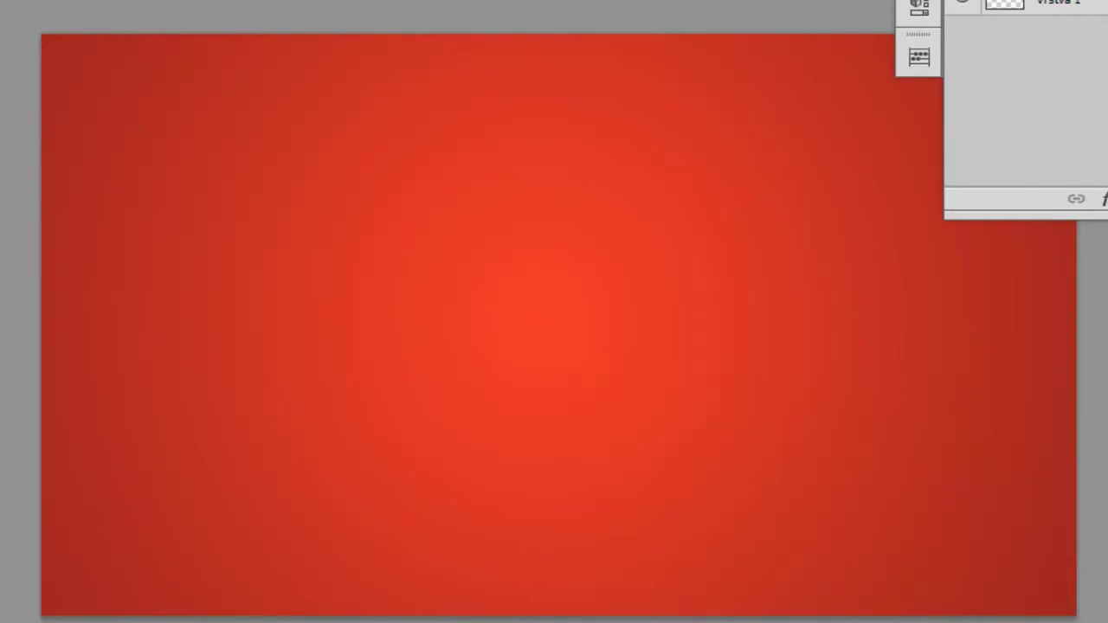
pyautogui.hotkey('ctrl', '-')
pyautogui.hotkey('ctrl', '-')
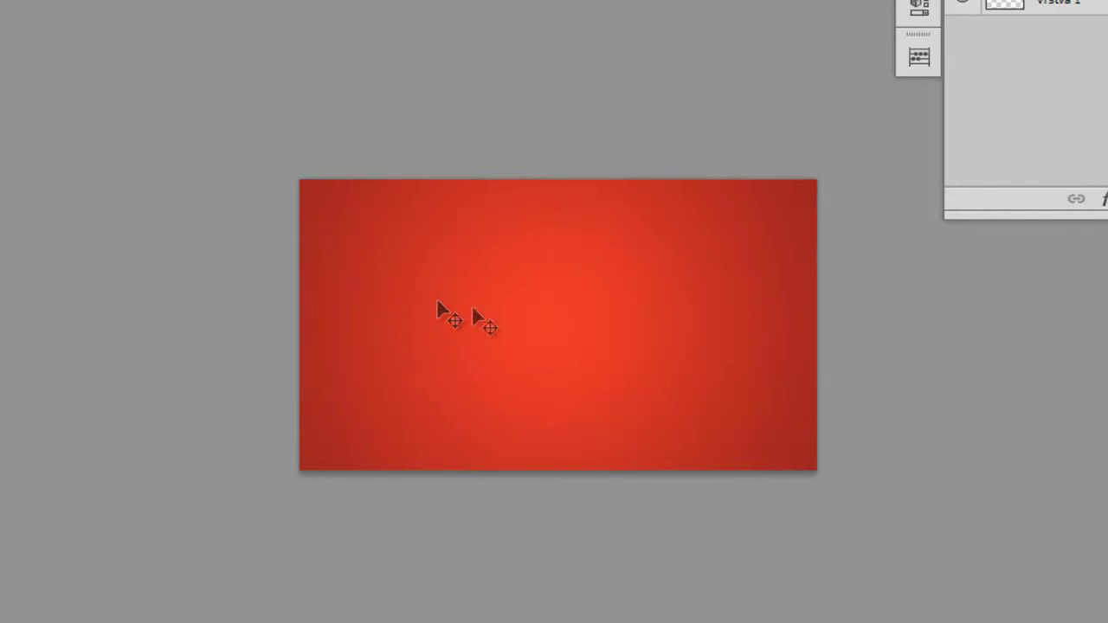
# Step: Load the Základní štětce brush set into the Brush tool's preset picker
pyautogui.press('b')
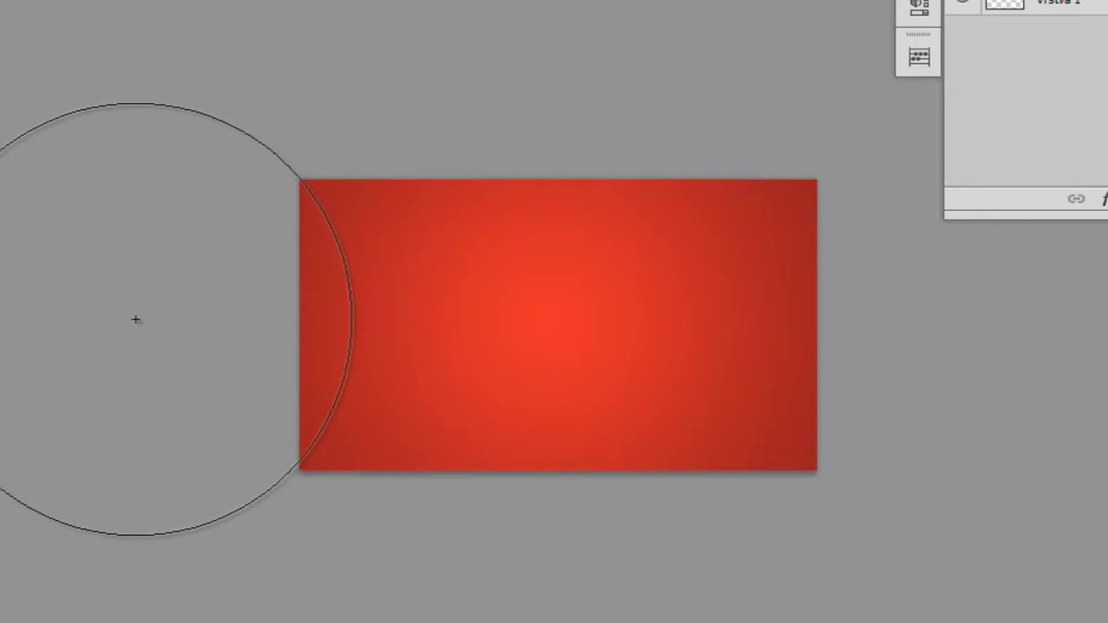
pyautogui.rightClick(403, 304)
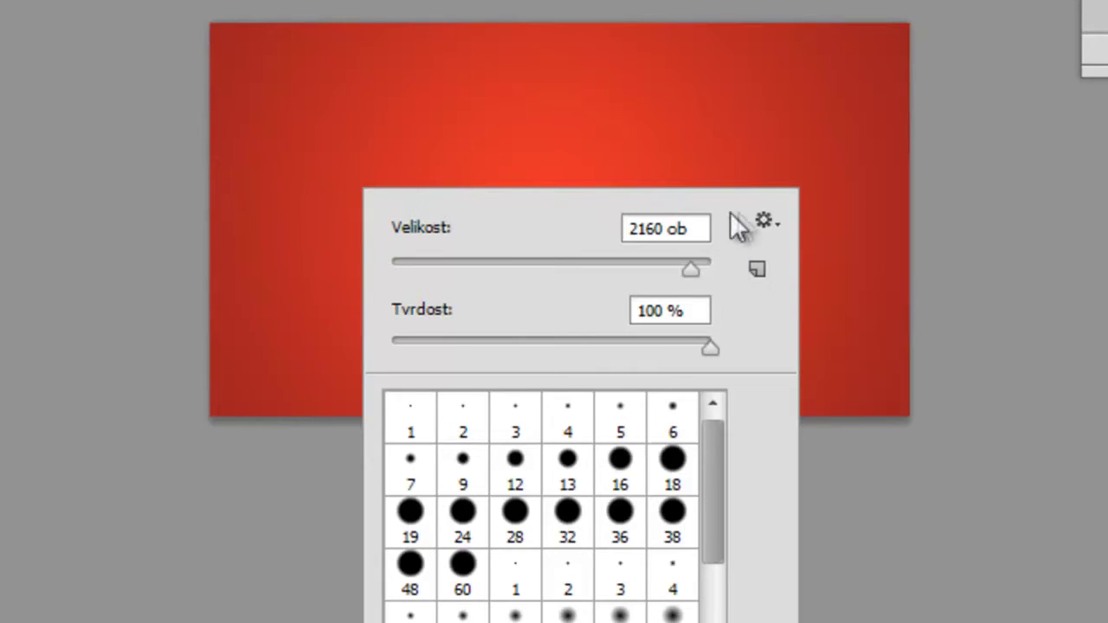
pyautogui.click(776, 222)
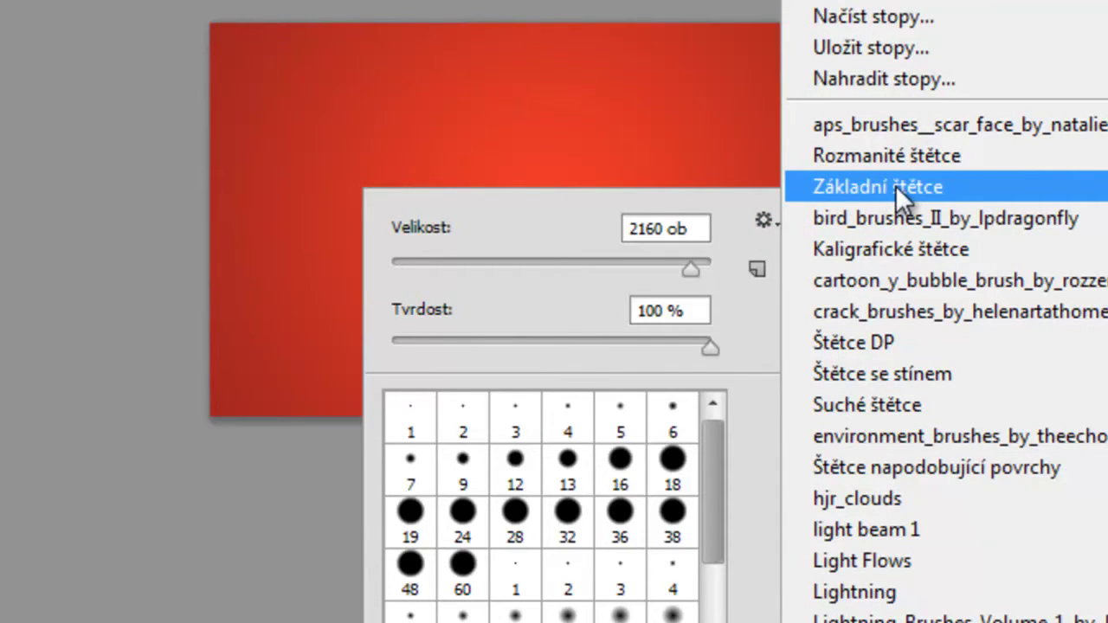
pyautogui.click(895, 185)
pyautogui.press('Return')
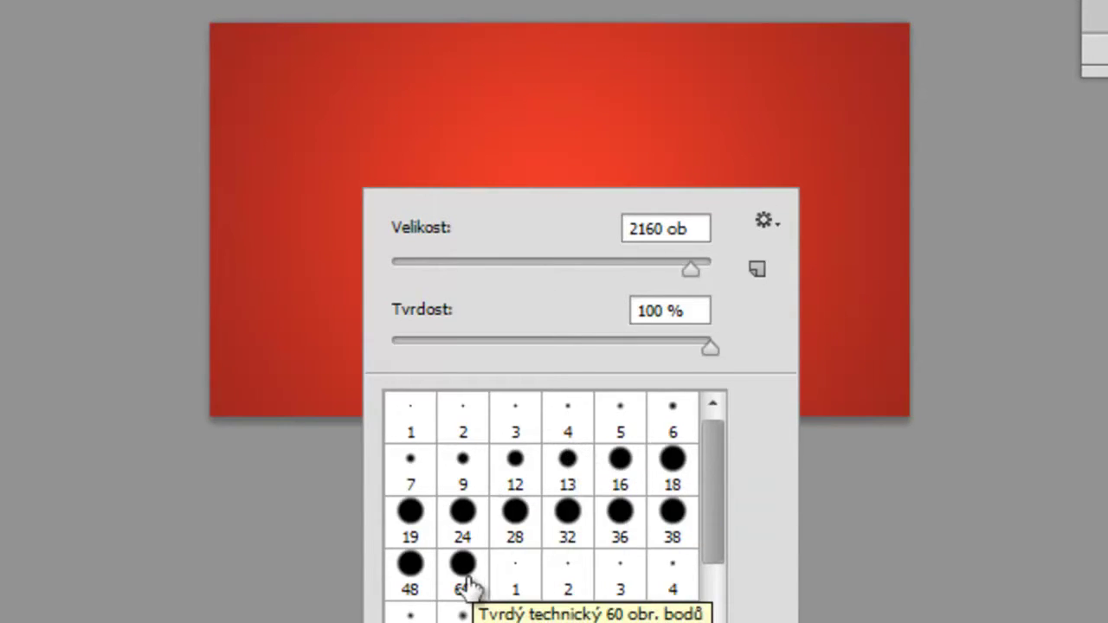
# Step: Pick the hard round brush tip and set its size to 2100 px
pyautogui.scroll(-2, 467, 587)
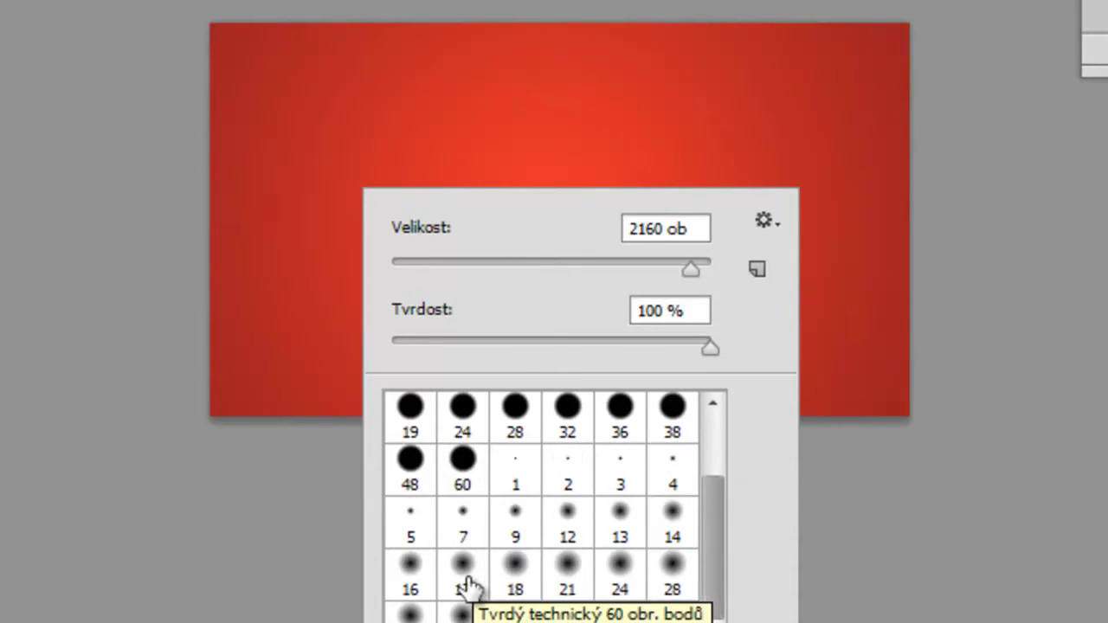
pyautogui.scroll(-1, 537, 567)
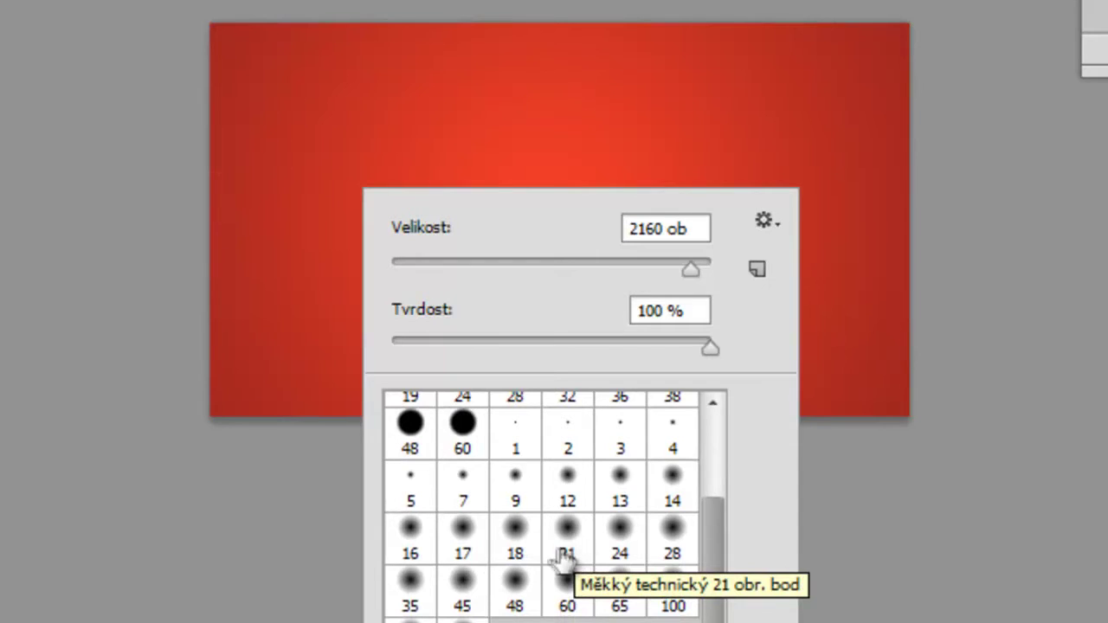
pyautogui.scroll(3, 545, 576)
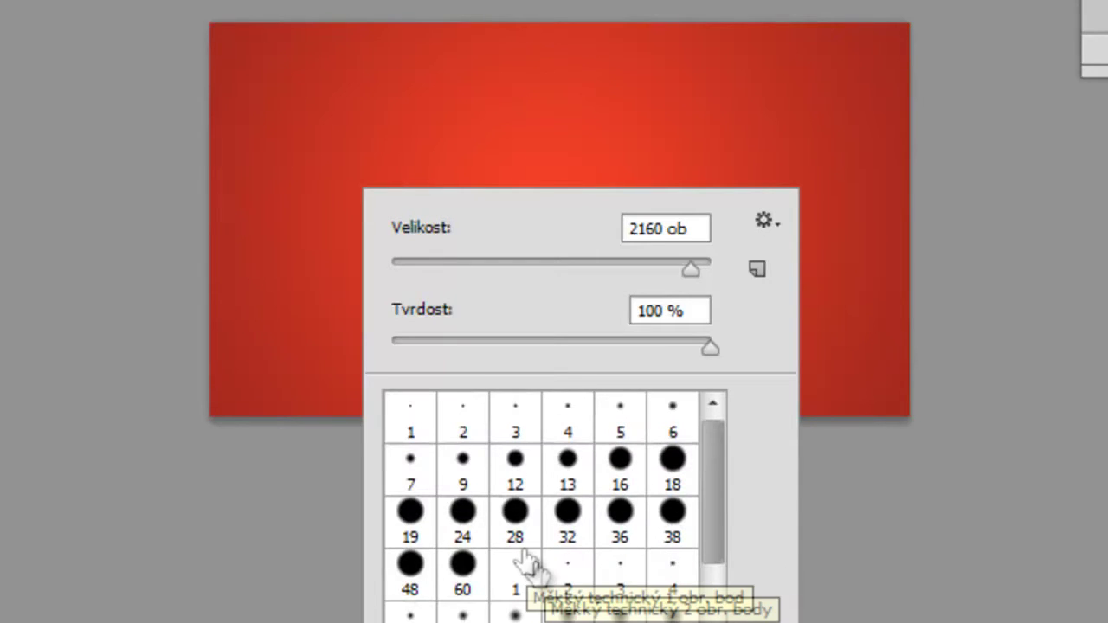
pyautogui.click(463, 565)
pyautogui.moveTo(618, 264); pyautogui.dragTo(691, 271)
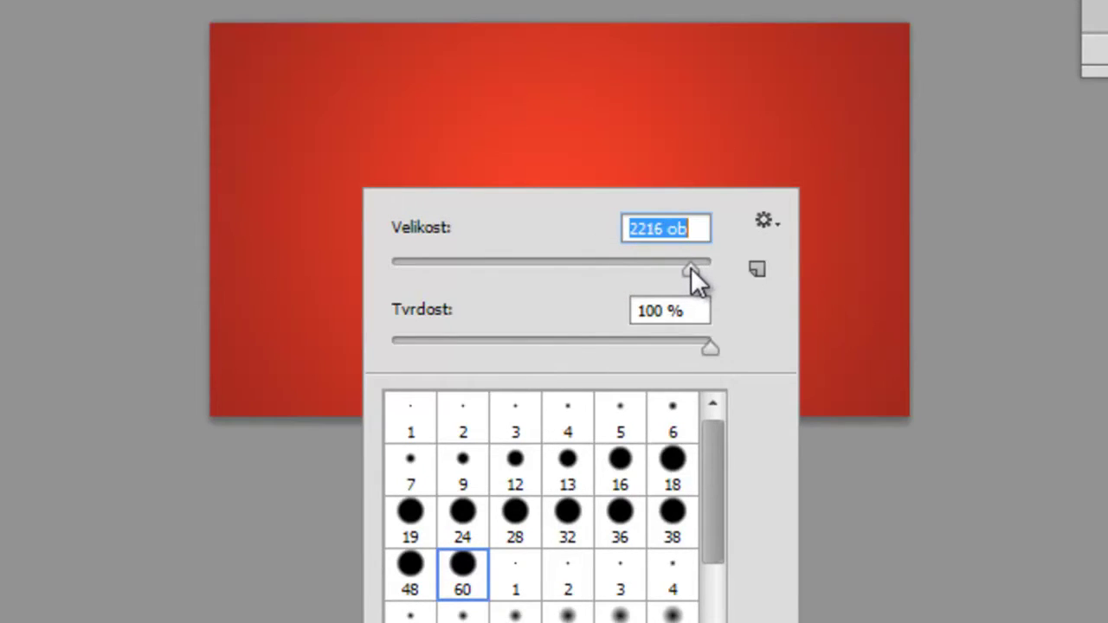
pyautogui.moveTo(691, 267); pyautogui.dragTo(687, 270)
pyautogui.write('2100')
pyautogui.press('Return')
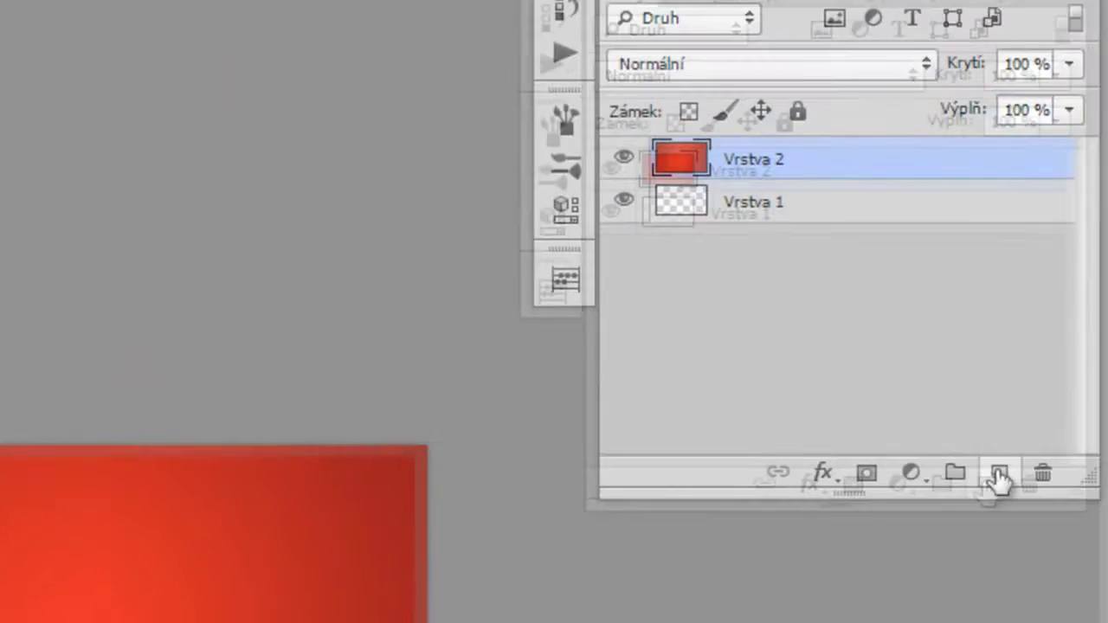
# Step: On a new layer, paint a white arc at the left edge, nudge it, then delete it
pyautogui.click(982, 490)
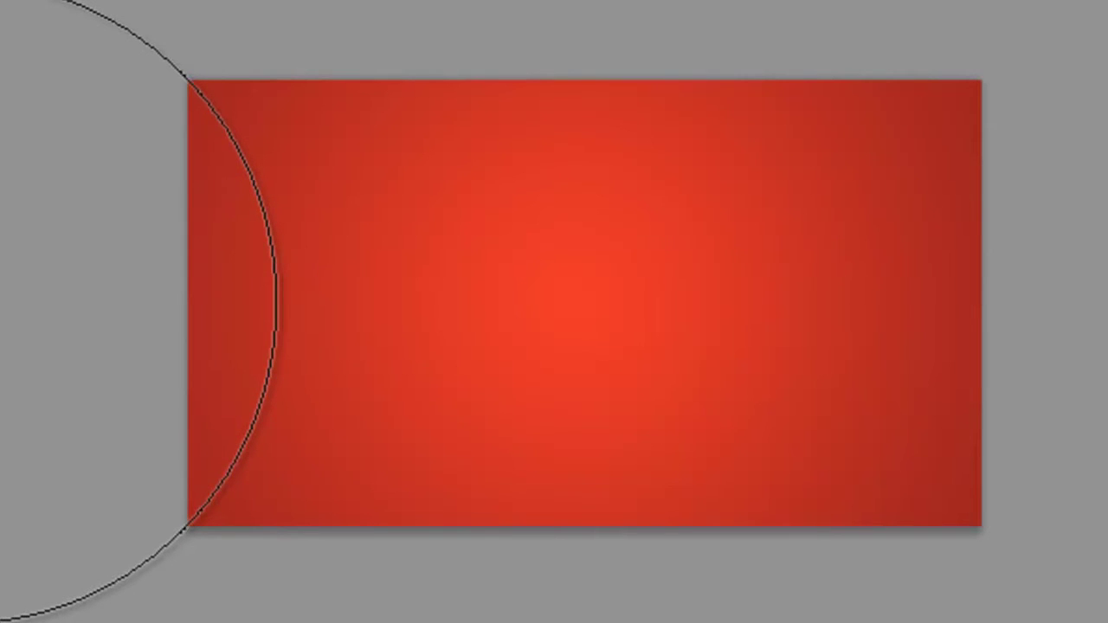
pyautogui.click(0, 303)
pyautogui.press('v')
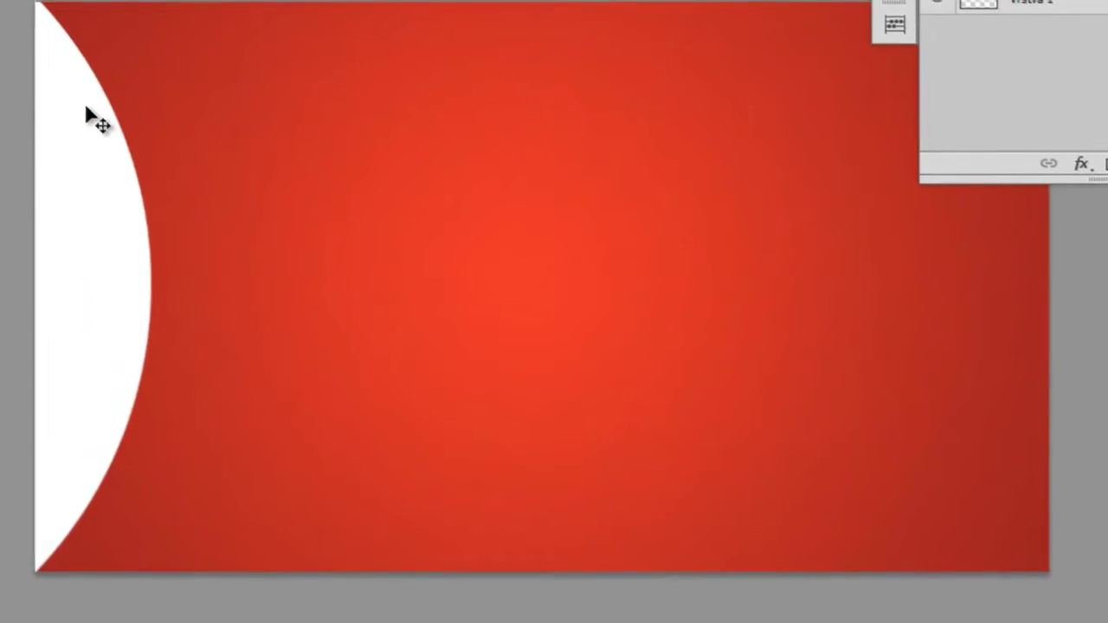
pyautogui.click(104, 118)
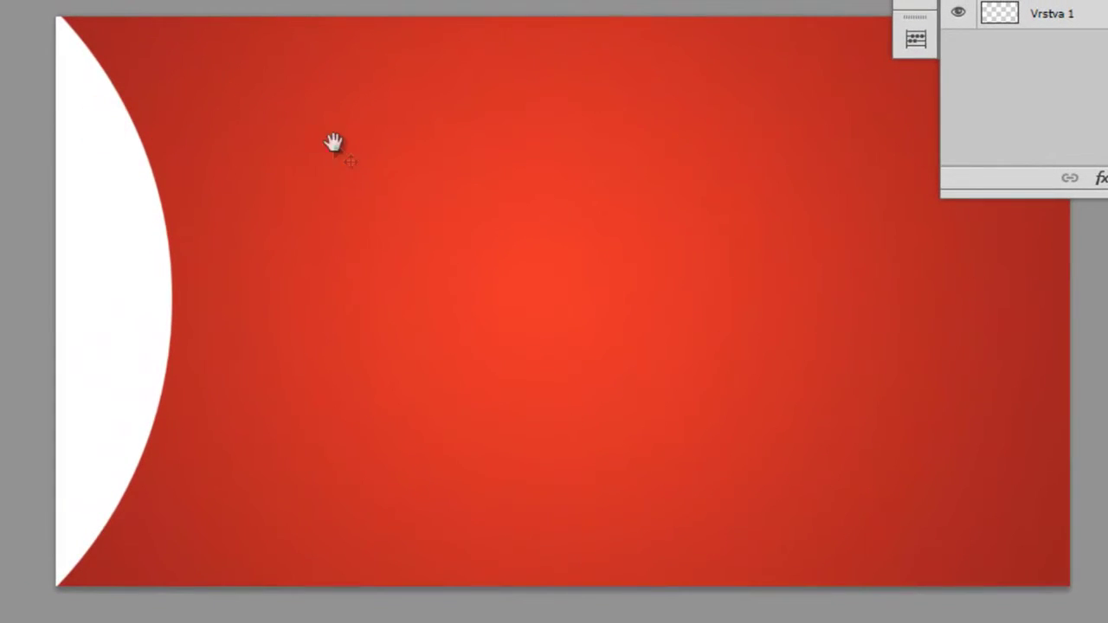
pyautogui.press('Left')
pyautogui.press('Left')
pyautogui.press('Left')
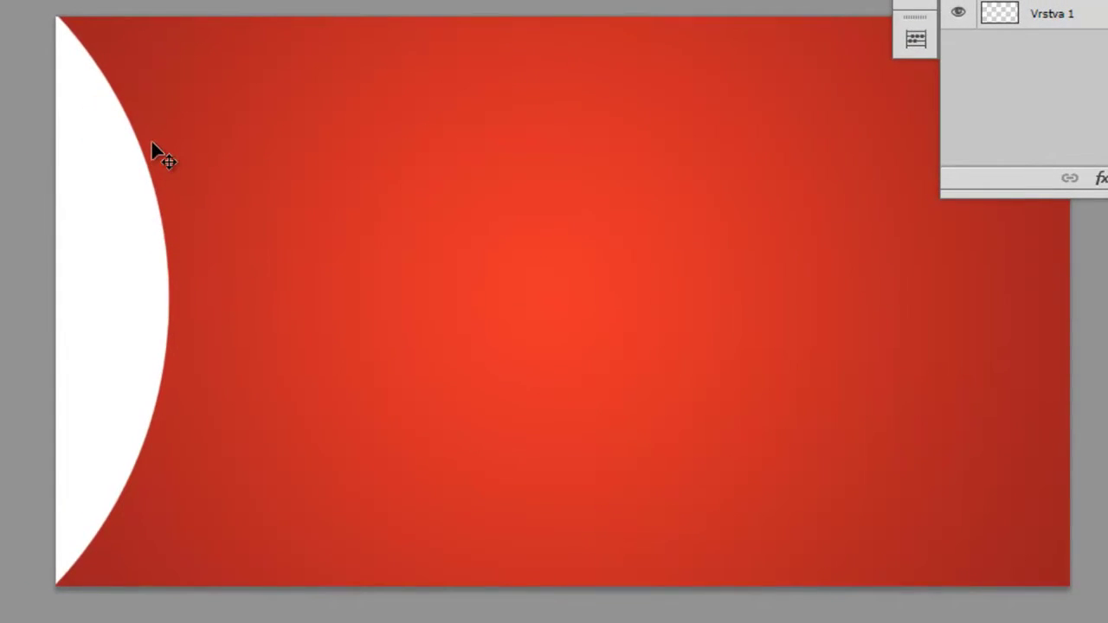
pyautogui.press('Down')
pyautogui.press('Down')
pyautogui.press('Left')
pyautogui.press('Up')
pyautogui.press('Right')
pyautogui.press('Right')
pyautogui.press('Right')
pyautogui.press('Right')
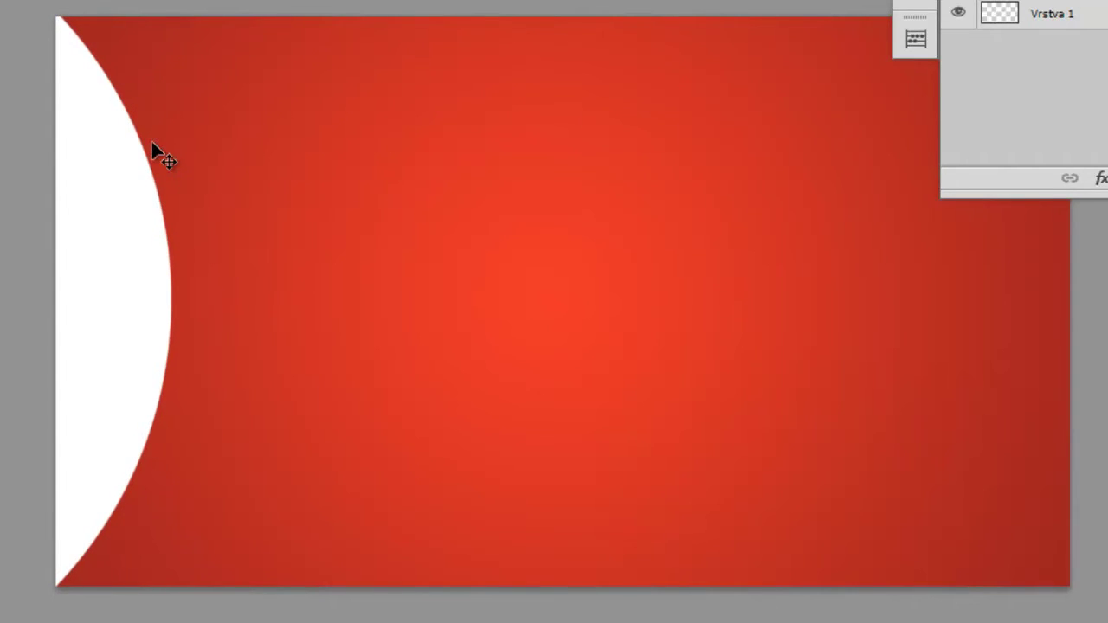
pyautogui.press('Delete')
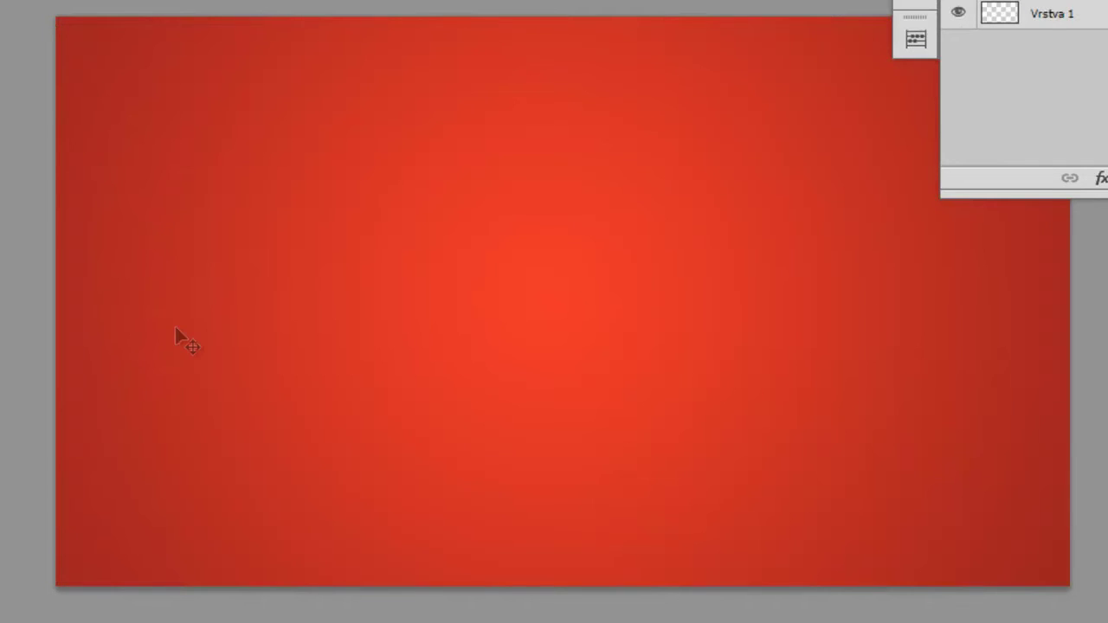
# Step: Repaint the white arc over the left canvas edge and fit the banner in the window
pyautogui.hotkey('ctrl', '-')
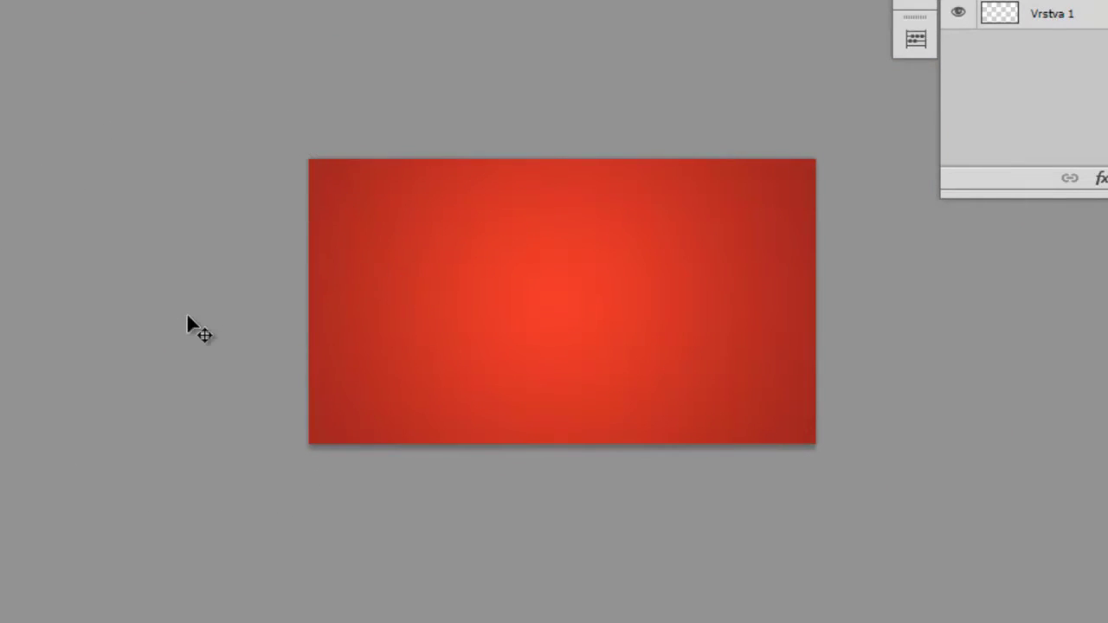
pyautogui.hotkey('ctrl', '+')
pyautogui.press('b')
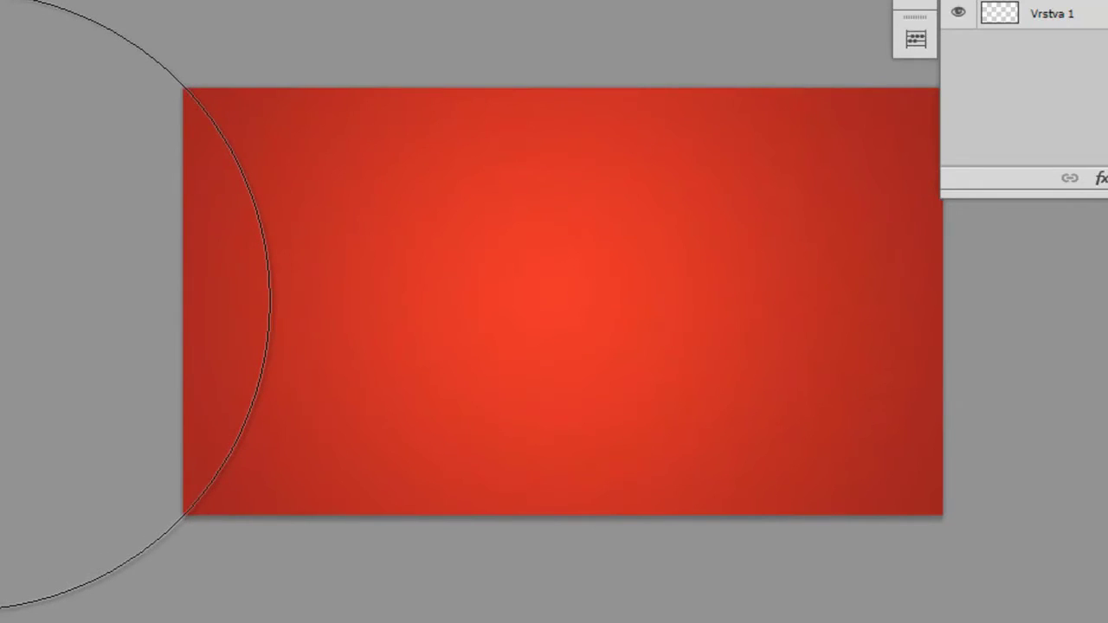
pyautogui.click(0, 301)
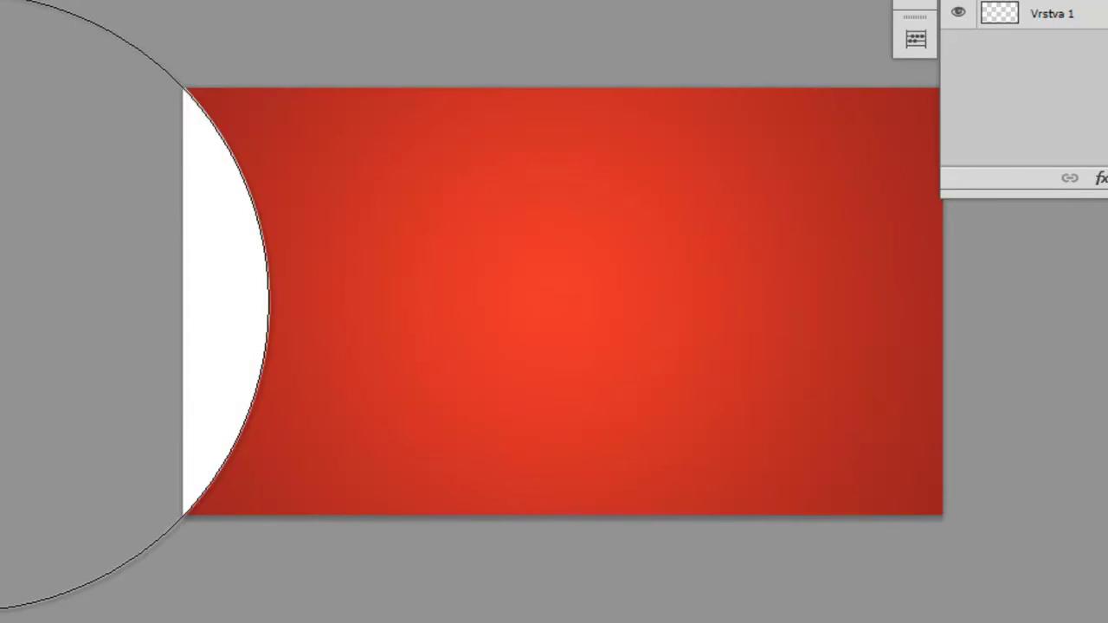
pyautogui.hotkey('ctrl', '+')
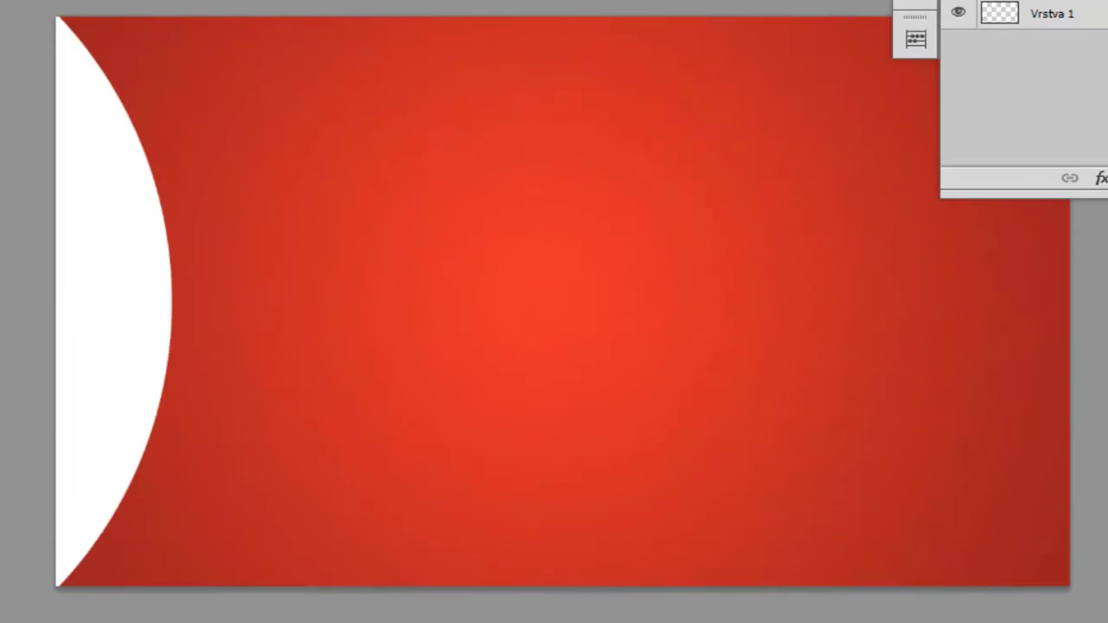
pyautogui.hotkey('ctrl', '+')
pyautogui.hotkey('ctrl', '0')
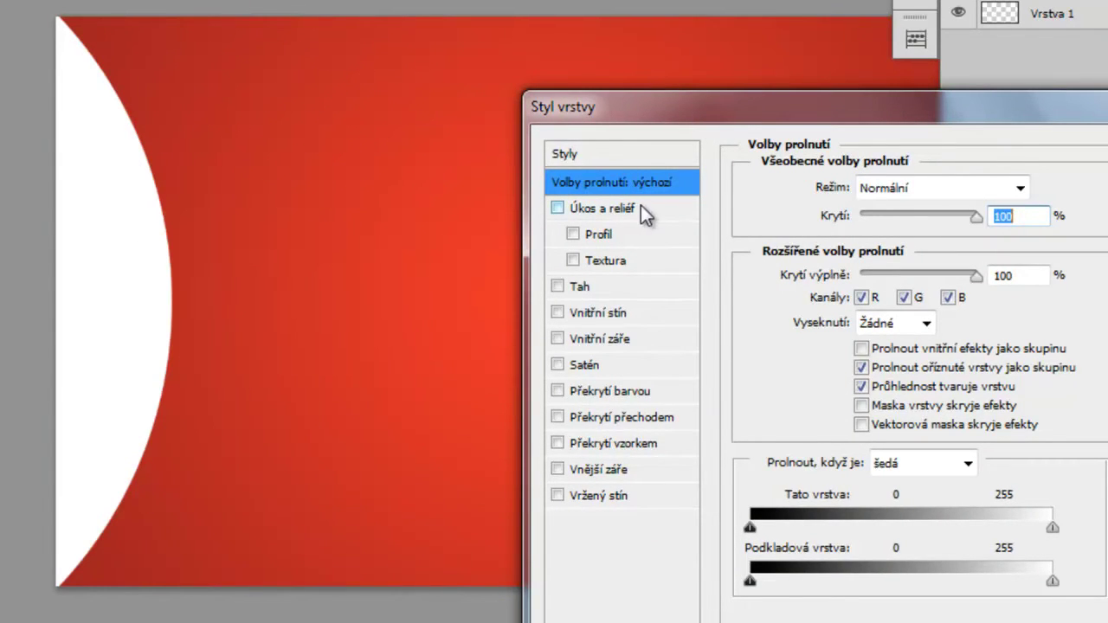
# Step: Apply a drop shadow of 38% opacity, 168°, distance 19, spread 5, size 35, then duplicate the layer
pyautogui.click(638, 498)
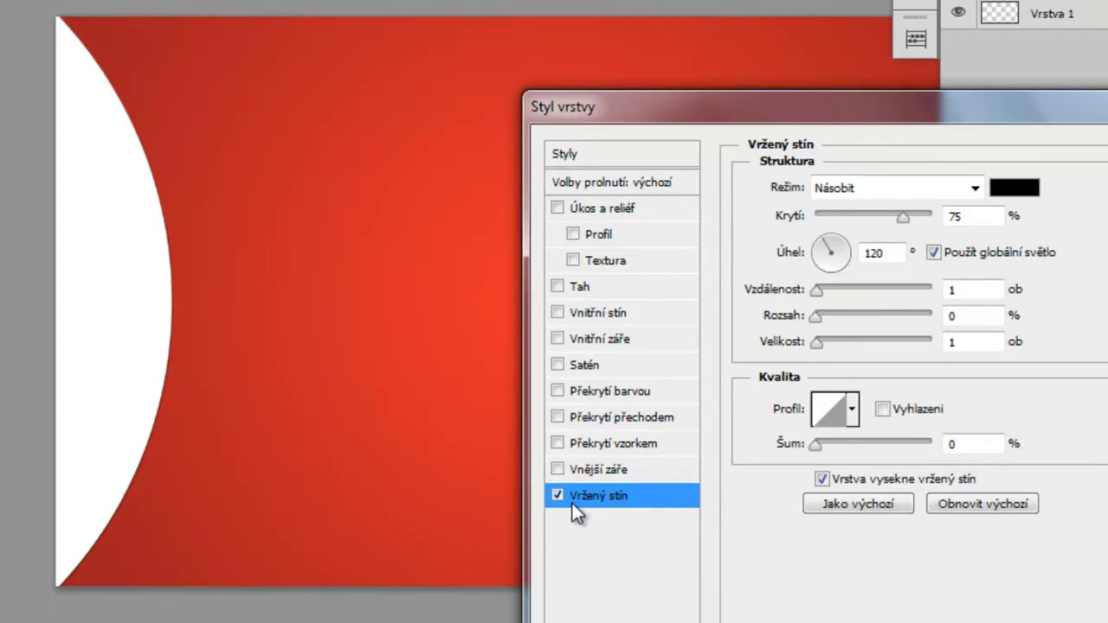
pyautogui.click(123, 270)
pyautogui.moveTo(124, 271)
pyautogui.mouseDown()
pyautogui.moveTo(149, 277)
pyautogui.moveTo(131, 282)
pyautogui.moveTo(129, 271)
pyautogui.mouseUp()
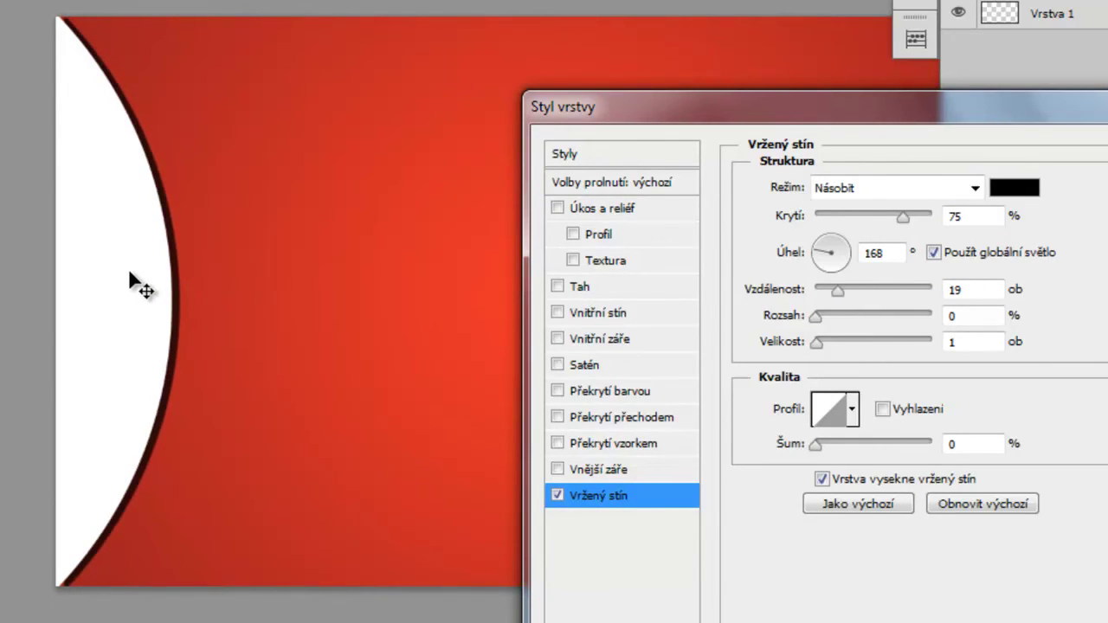
pyautogui.moveTo(817, 342); pyautogui.dragTo(840, 345)
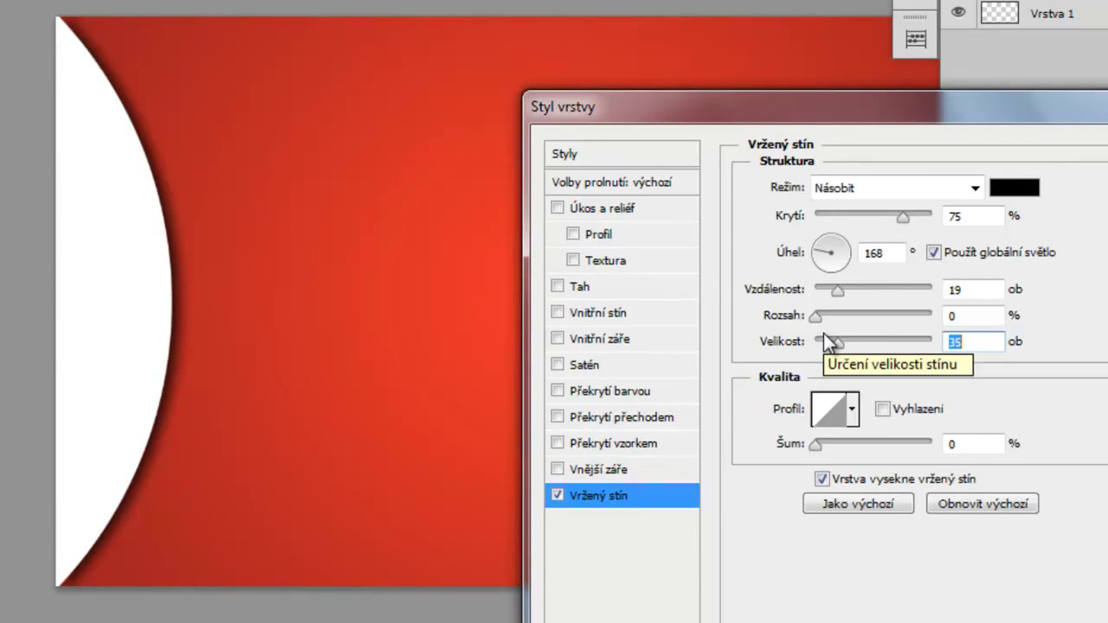
pyautogui.click(820, 317)
pyautogui.moveTo(823, 321)
pyautogui.mouseDown()
pyautogui.moveTo(817, 329)
pyautogui.moveTo(822, 321)
pyautogui.mouseUp()
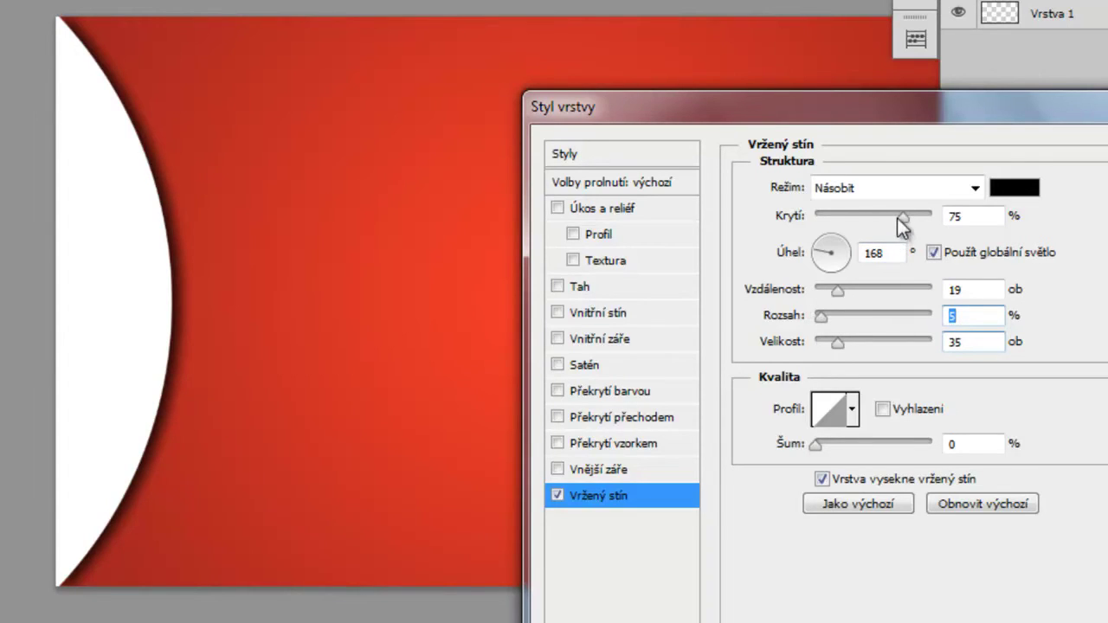
pyautogui.moveTo(897, 217); pyautogui.dragTo(853, 217)
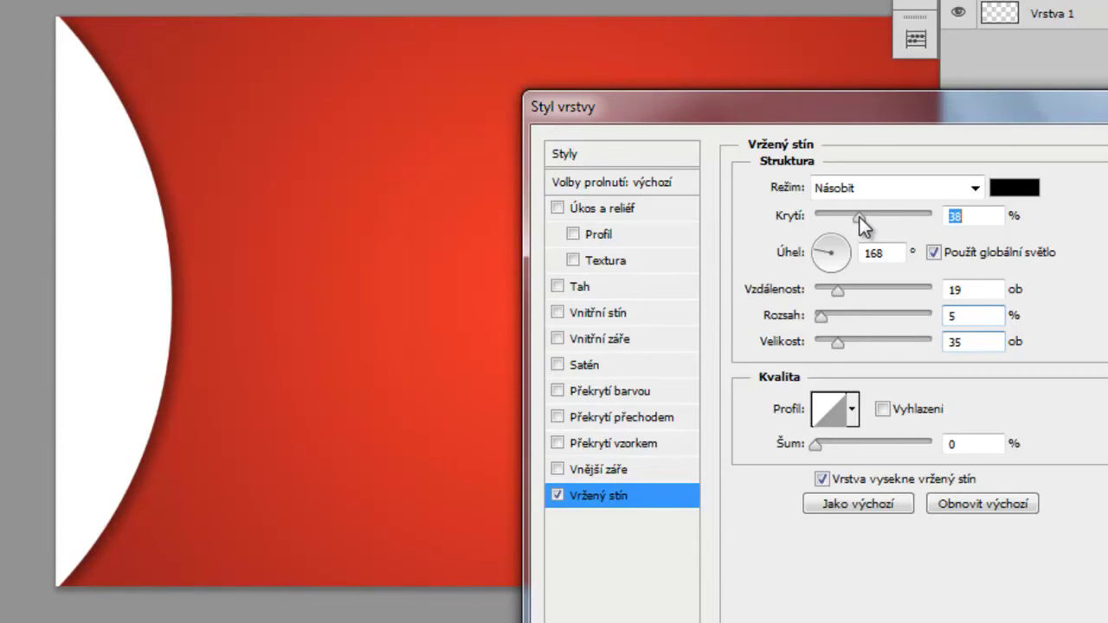
pyautogui.click(997, 216)
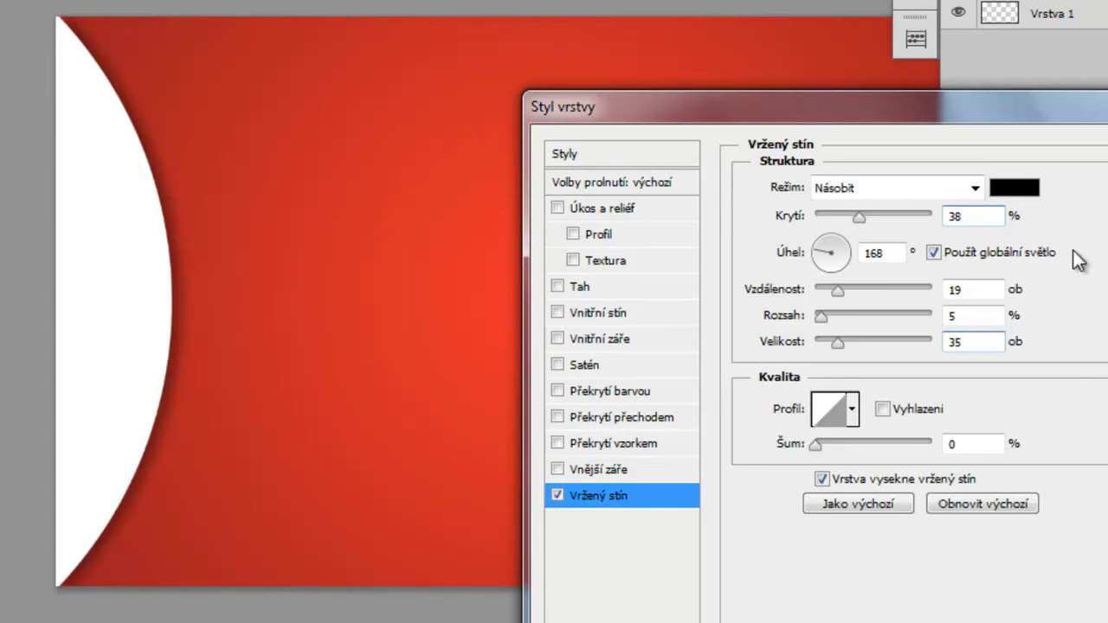
pyautogui.press('Return')
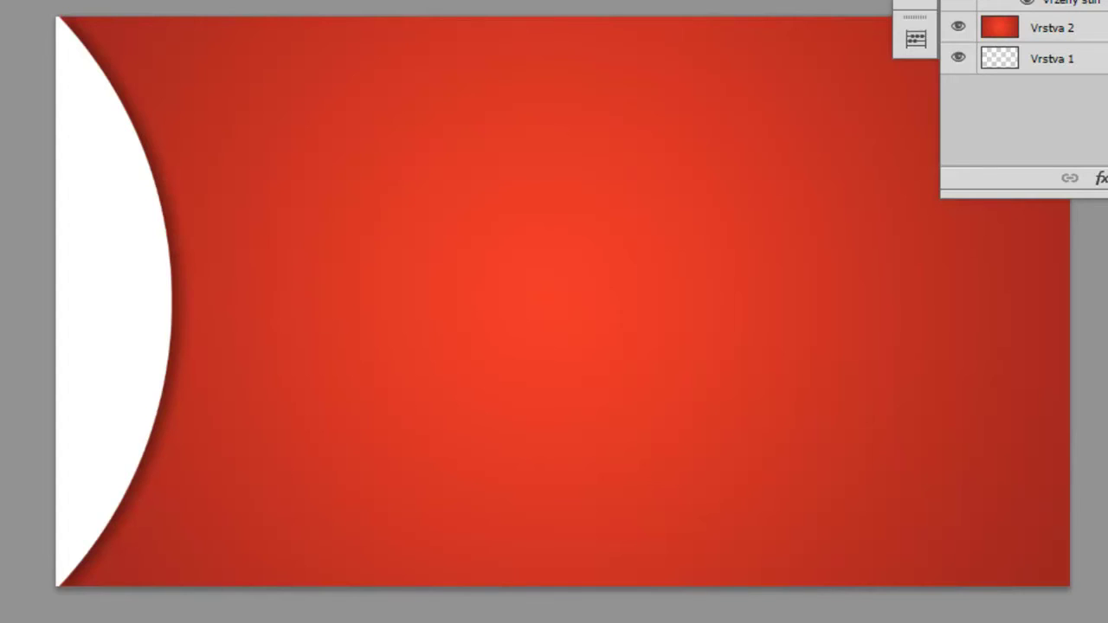
pyautogui.hotkey('ctrl', 'j')
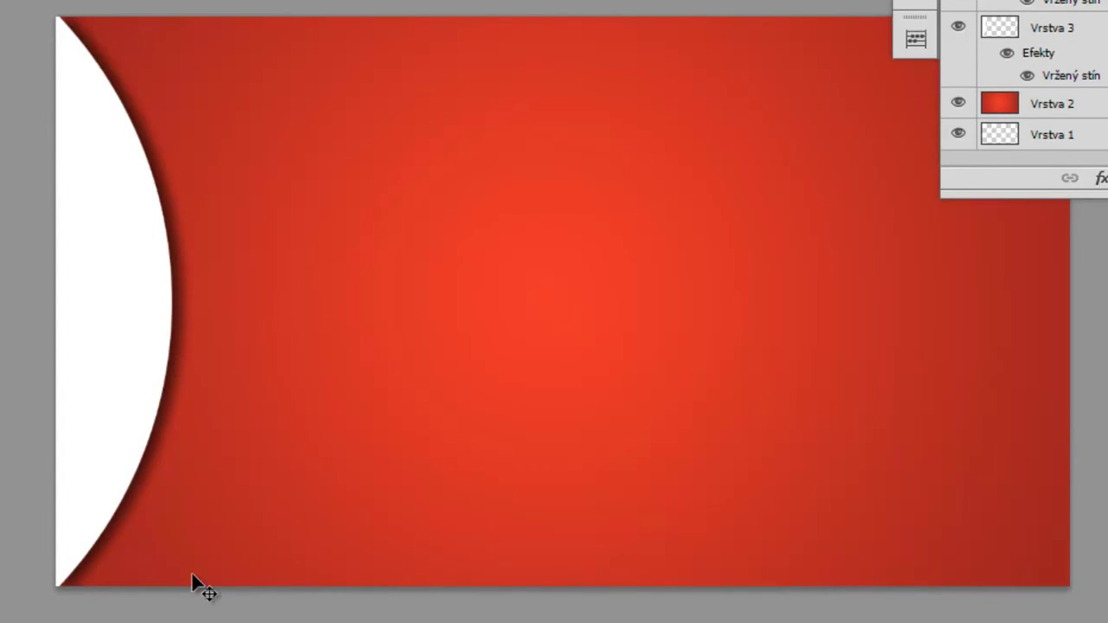
# Step: Flip the duplicate arc horizontally and move it over to the right edge
pyautogui.moveTo(98, 384); pyautogui.dragTo(292, 399)
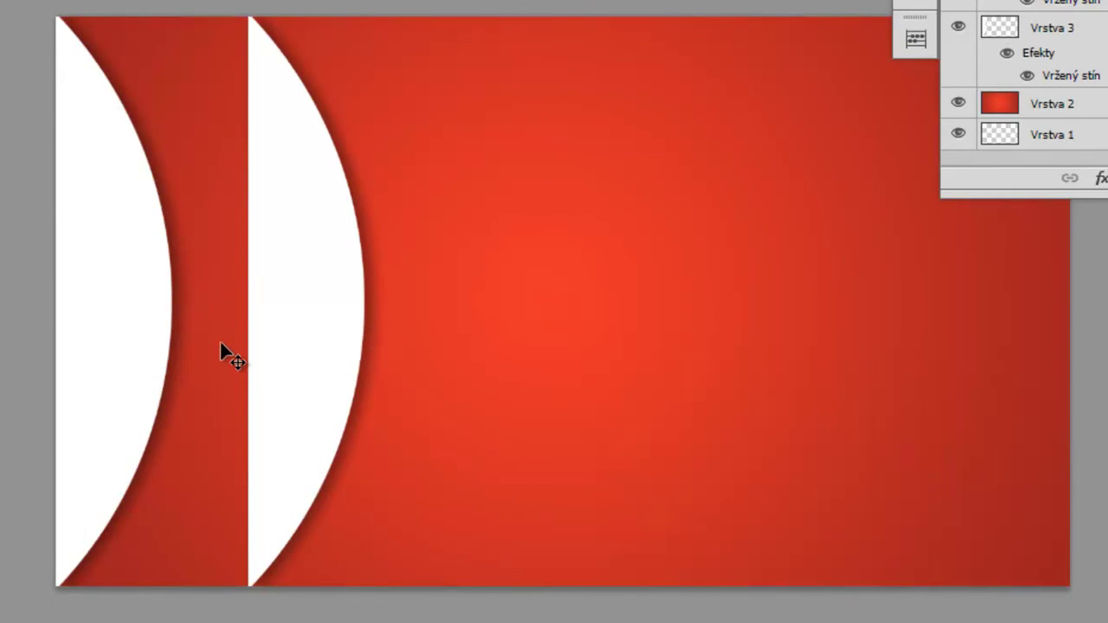
pyautogui.hotkey('ctrl', 't')
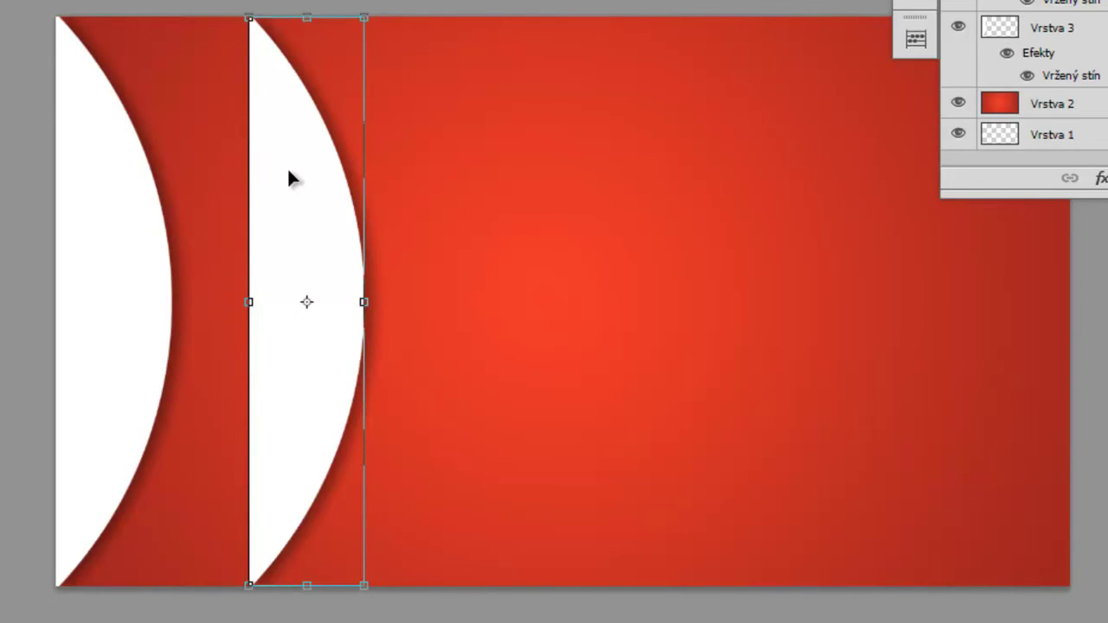
pyautogui.rightClick(297, 406)
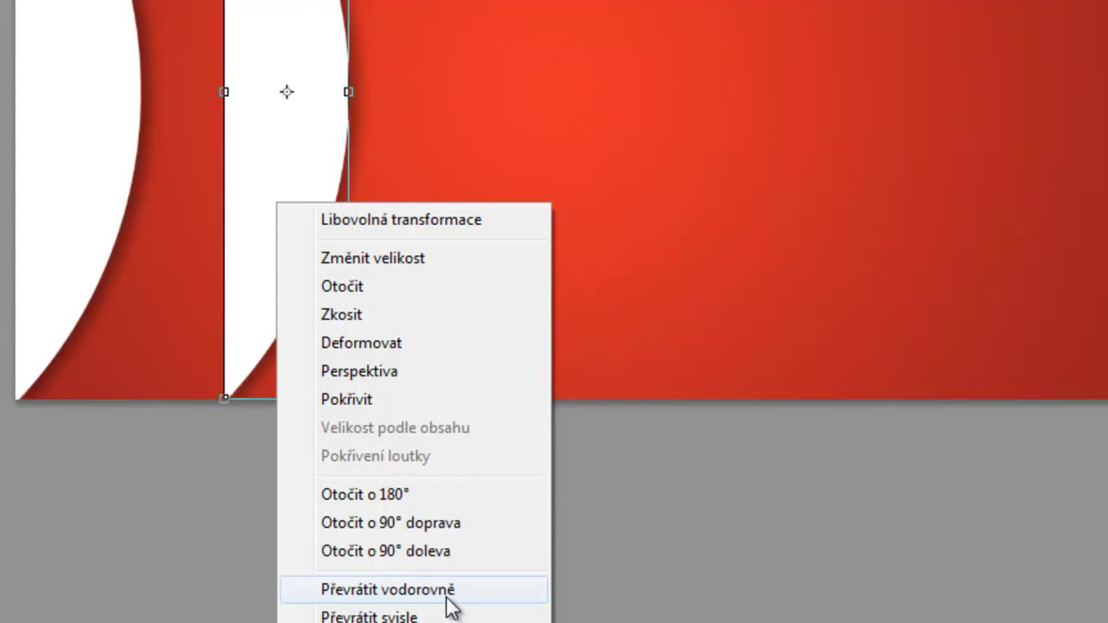
pyautogui.click(450, 606)
pyautogui.moveTo(297, 172)
pyautogui.mouseDown()
pyautogui.moveTo(260, 176)
pyautogui.moveTo(338, 173)
pyautogui.mouseUp()
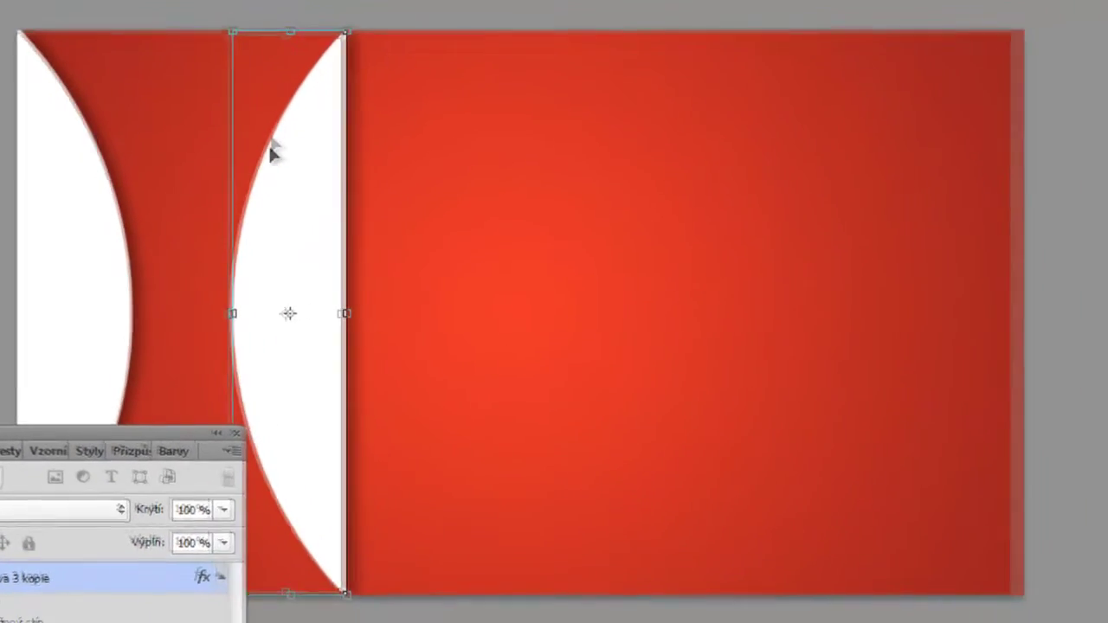
pyautogui.moveTo(271, 152)
pyautogui.mouseDown()
pyautogui.moveTo(638, 176)
pyautogui.moveTo(901, 164)
pyautogui.moveTo(944, 144)
pyautogui.mouseUp()
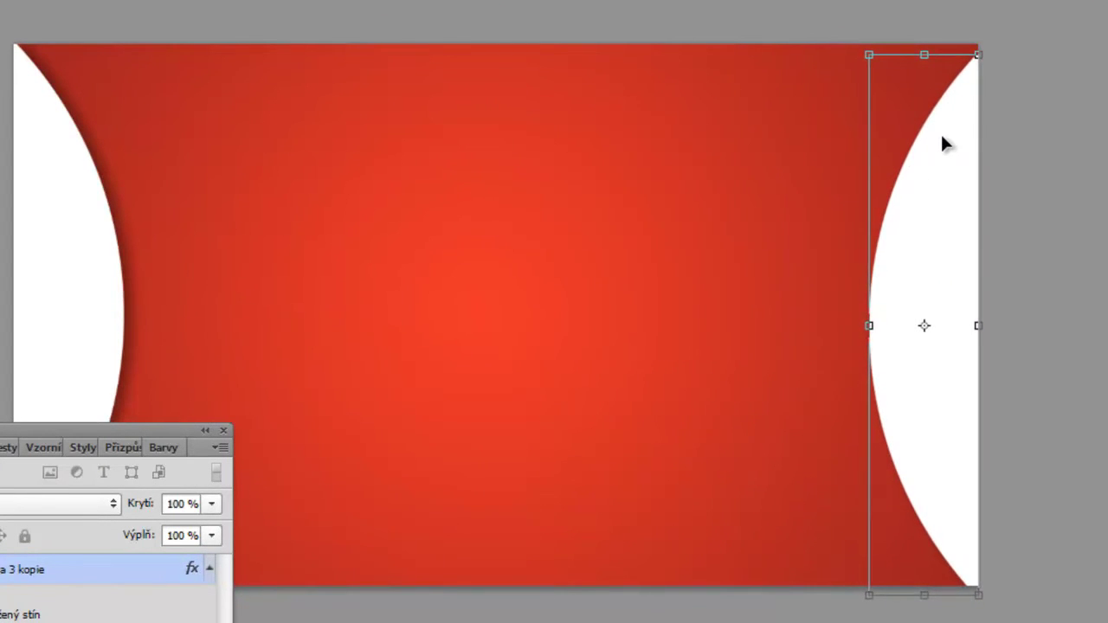
# Step: Commit the transform and nudge the right cut-out flush against the edge
pyautogui.press('Return')
pyautogui.press('Left')
pyautogui.press('Left')
pyautogui.press('Left')
pyautogui.press('Left')
pyautogui.press('Right')
pyautogui.press('Right')
pyautogui.press('Right')
pyautogui.press('Right')
pyautogui.press('Right')
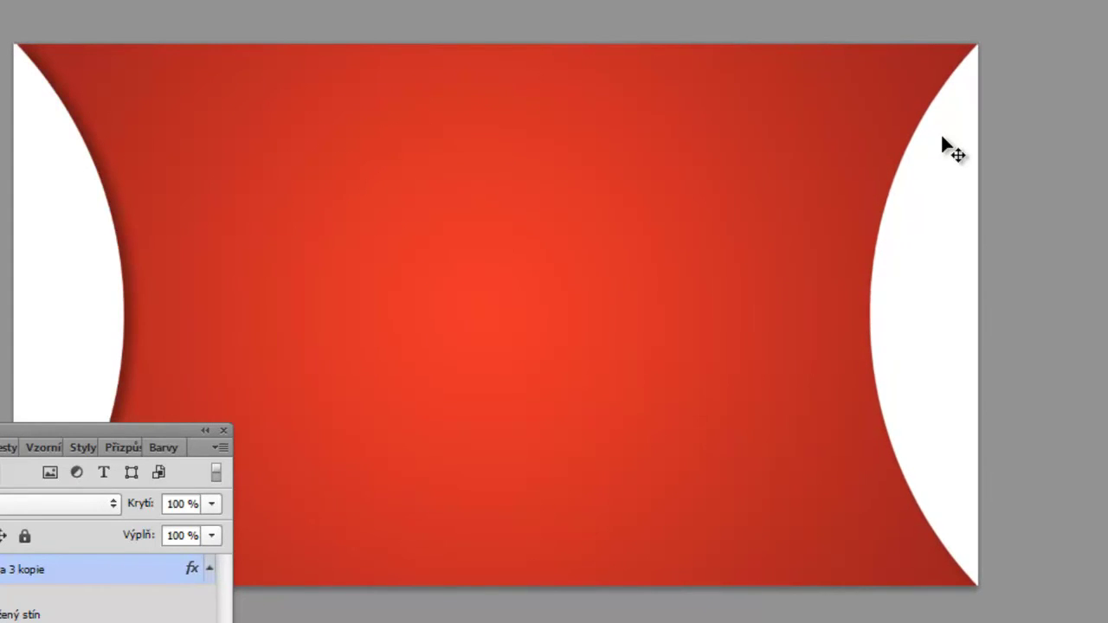
pyautogui.press('Left')
pyautogui.press('Left')
pyautogui.press('Left')
pyautogui.press('Left')
pyautogui.press('Left')
pyautogui.press('Right')
pyautogui.press('Right')
# Step: Open the Drop Shadow settings in Layer Style for Vrstva 3 kopie
pyautogui.moveTo(131, 430)
pyautogui.mouseDown()
pyautogui.moveTo(698, 218)
pyautogui.moveTo(580, 263)
pyautogui.mouseUp()
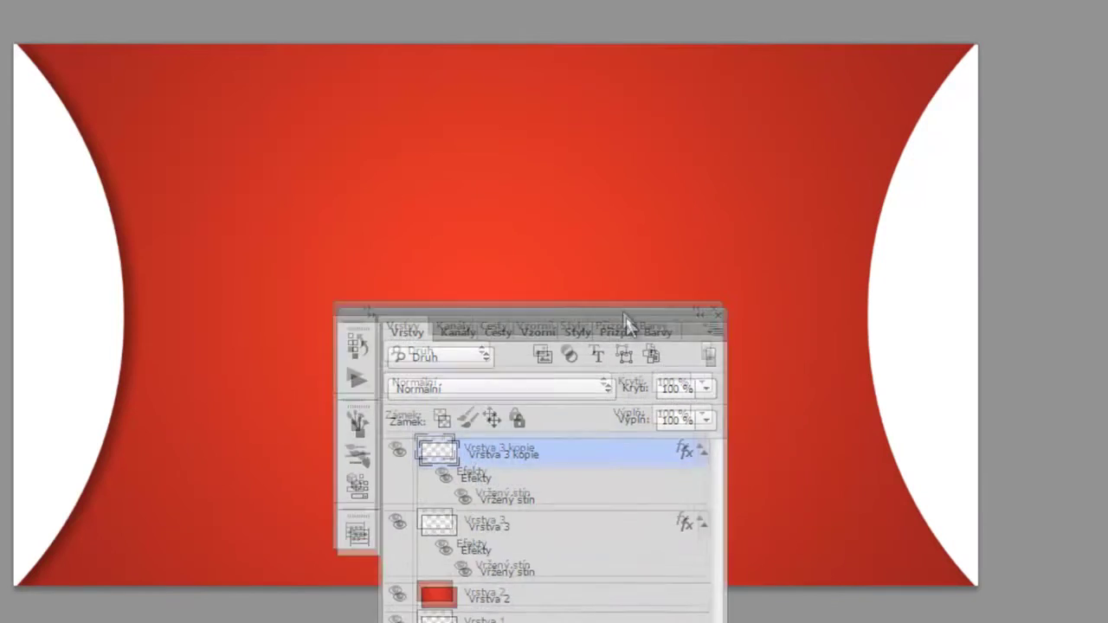
pyautogui.click(577, 407)
pyautogui.doubleClick(577, 411)
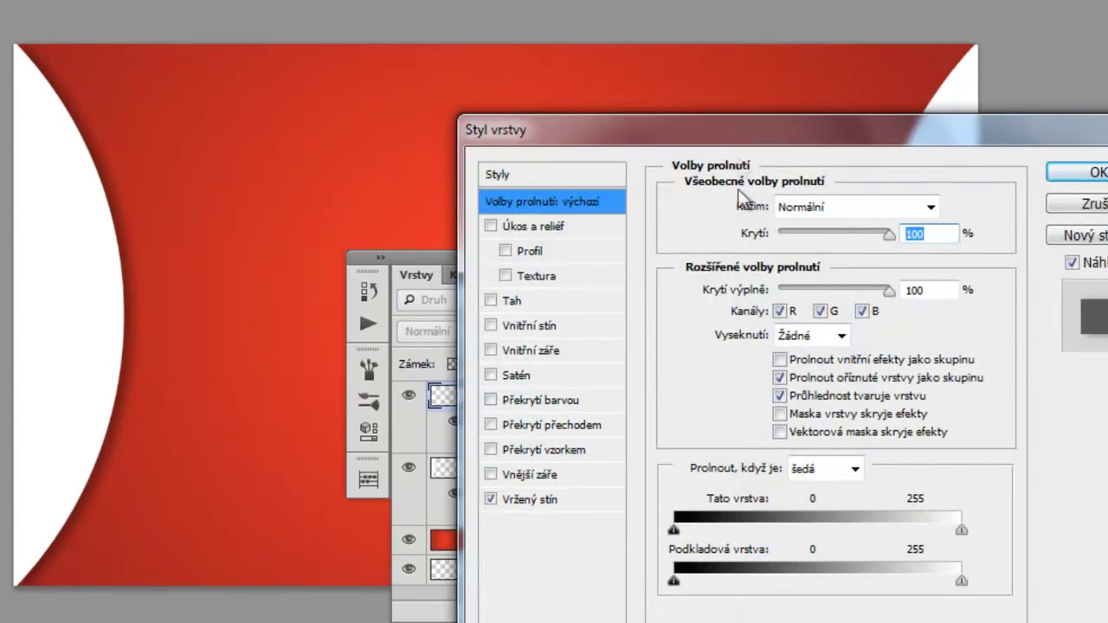
pyautogui.moveTo(724, 129); pyautogui.dragTo(234, 99)
pyautogui.click(78, 451)
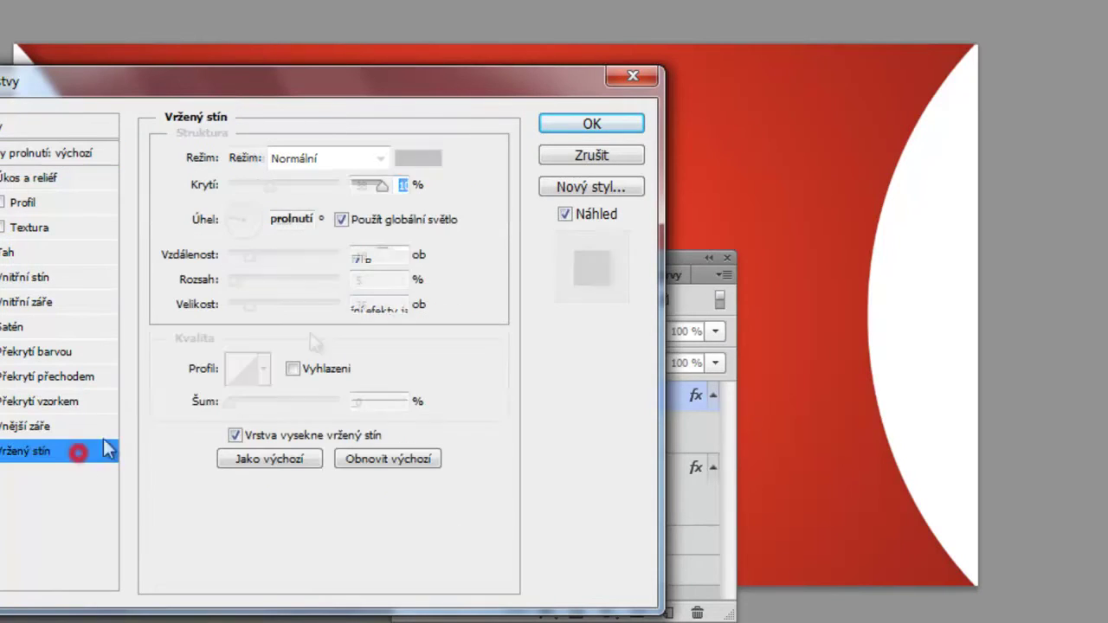
# Step: Cancel trial angle and distance changes, then reopen Vrstva 3 kopie's Drop Shadow settings
pyautogui.moveTo(867, 355)
pyautogui.mouseDown()
pyautogui.moveTo(883, 352)
pyautogui.moveTo(872, 362)
pyautogui.mouseUp()
pyautogui.moveTo(415, 83); pyautogui.dragTo(632, 112)
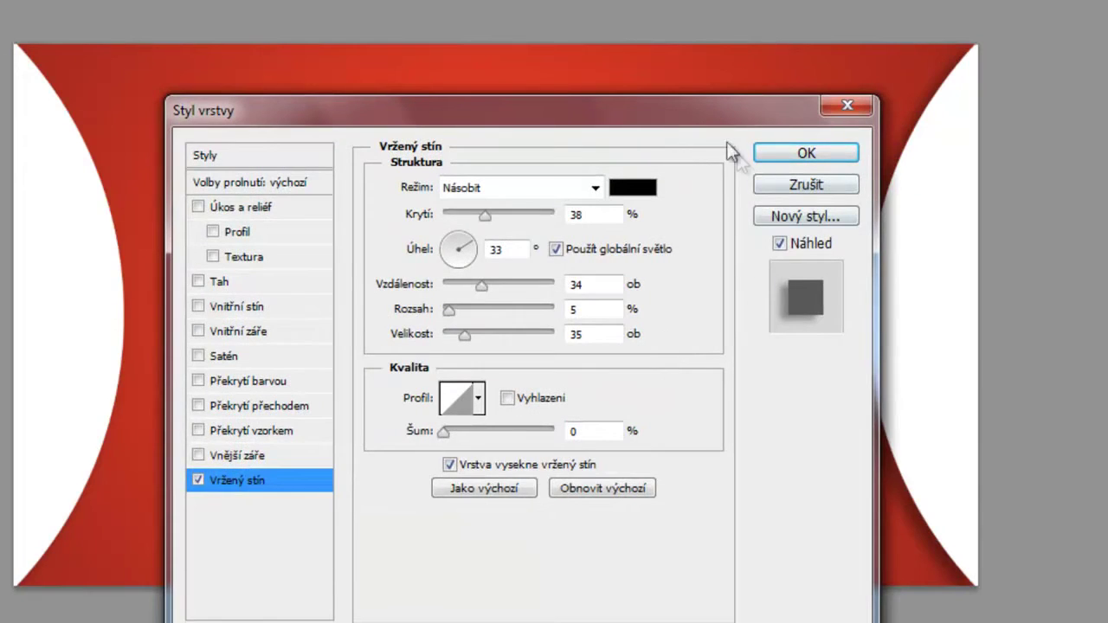
pyautogui.moveTo(718, 113); pyautogui.dragTo(525, 113)
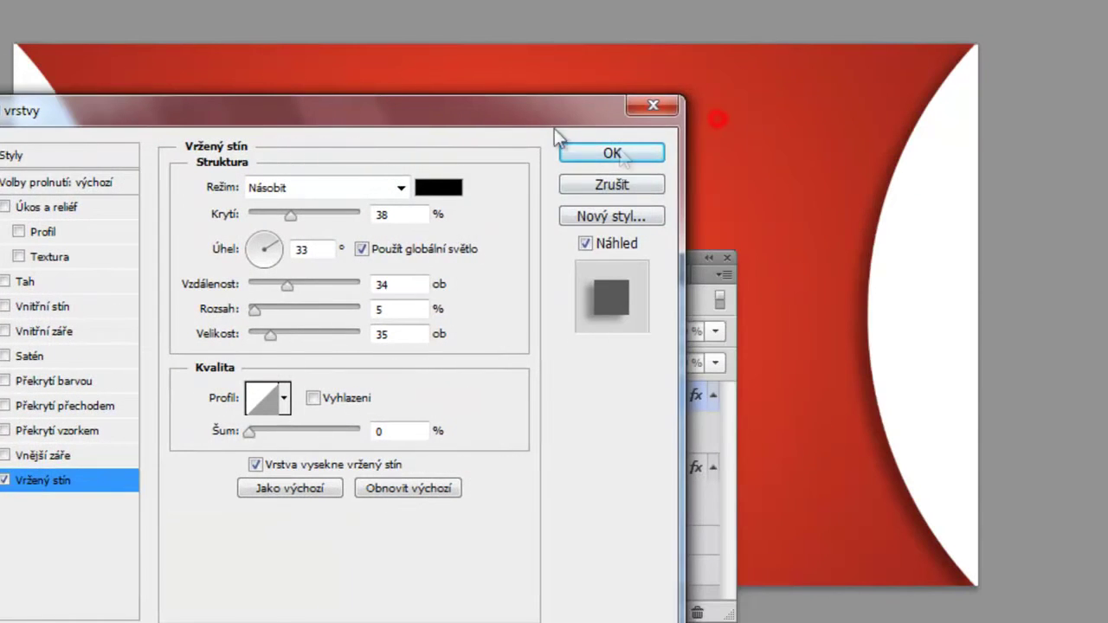
pyautogui.click(636, 183)
pyautogui.doubleClick(578, 402)
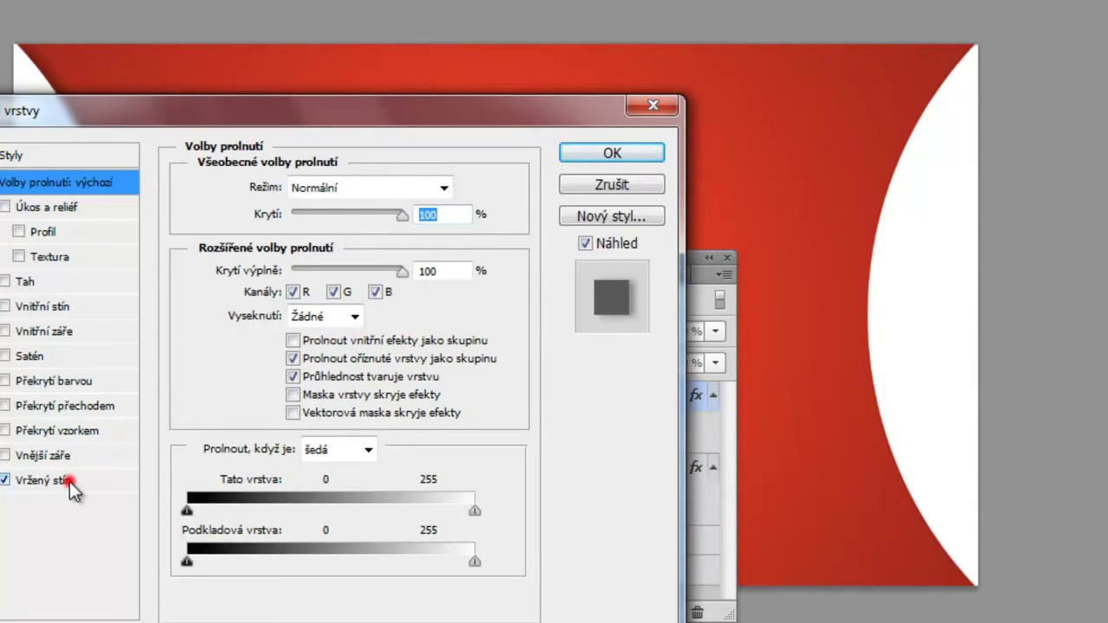
pyautogui.click(67, 483)
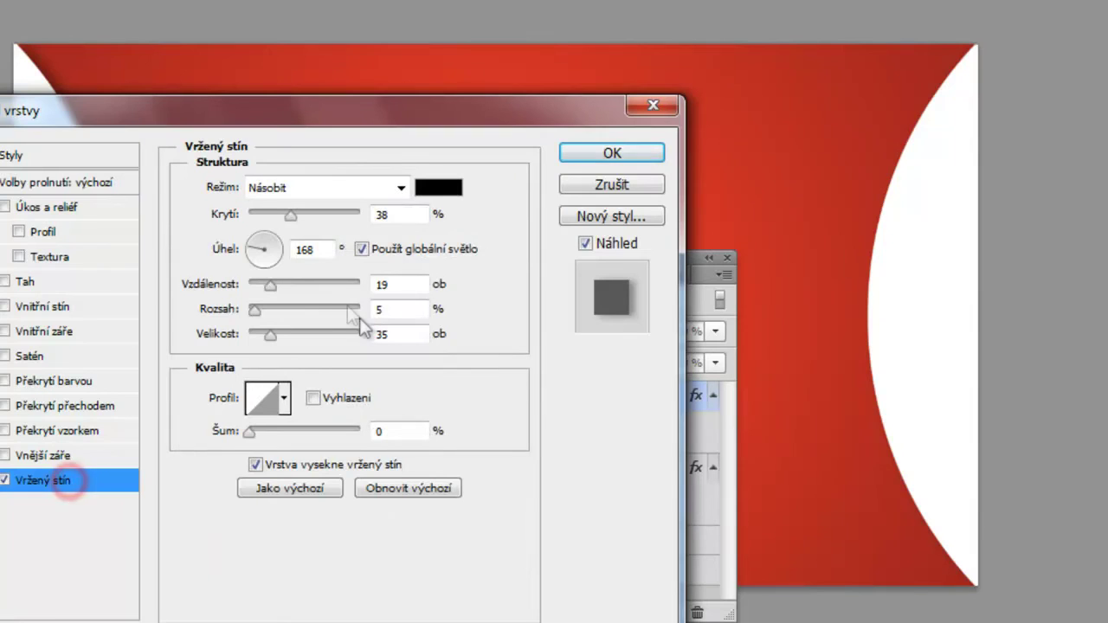
# Step: Widen the shadow spread and distance, trim size from 172 to 139, and raise opacity to 61%
pyautogui.moveTo(276, 333)
pyautogui.mouseDown()
pyautogui.moveTo(261, 338)
pyautogui.moveTo(327, 353)
pyautogui.mouseUp()
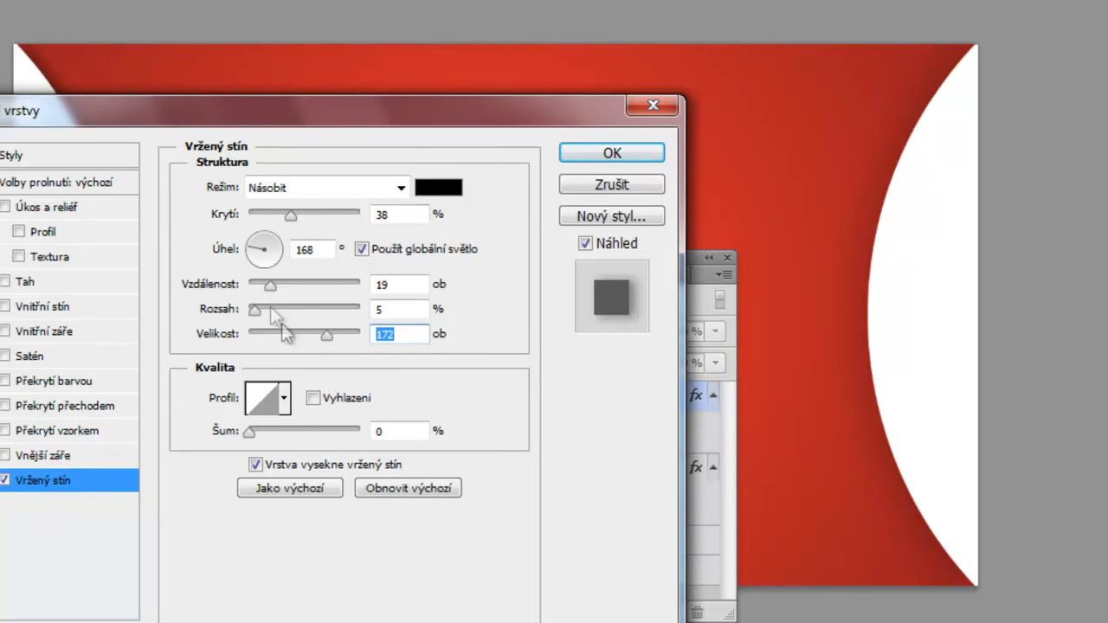
pyautogui.moveTo(254, 309); pyautogui.dragTo(296, 327)
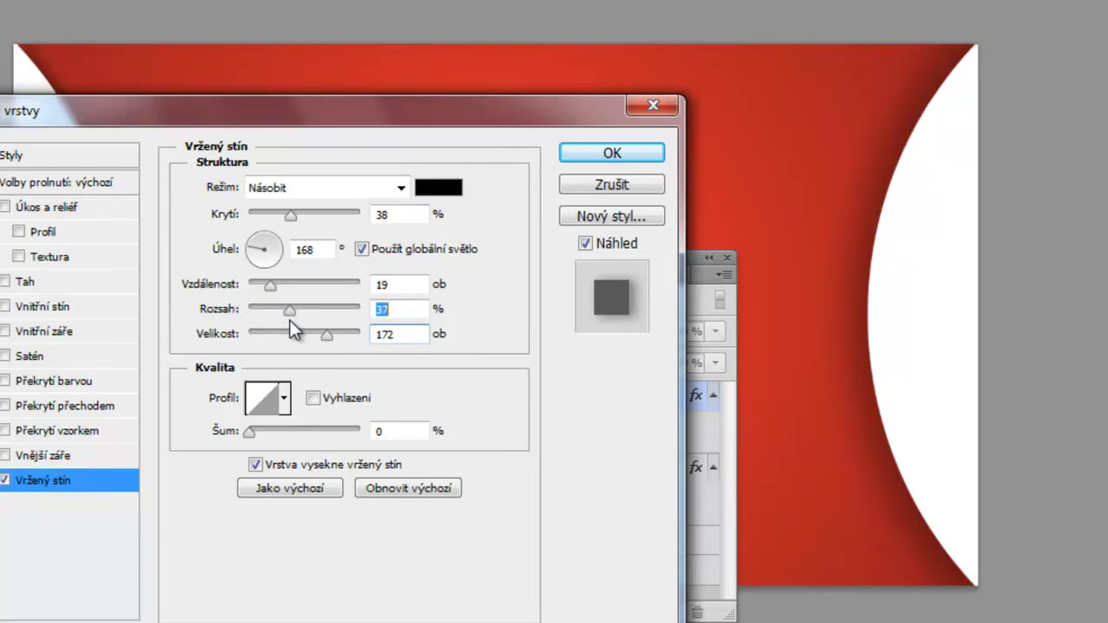
pyautogui.moveTo(270, 285)
pyautogui.mouseDown()
pyautogui.moveTo(252, 290)
pyautogui.moveTo(276, 291)
pyautogui.mouseUp()
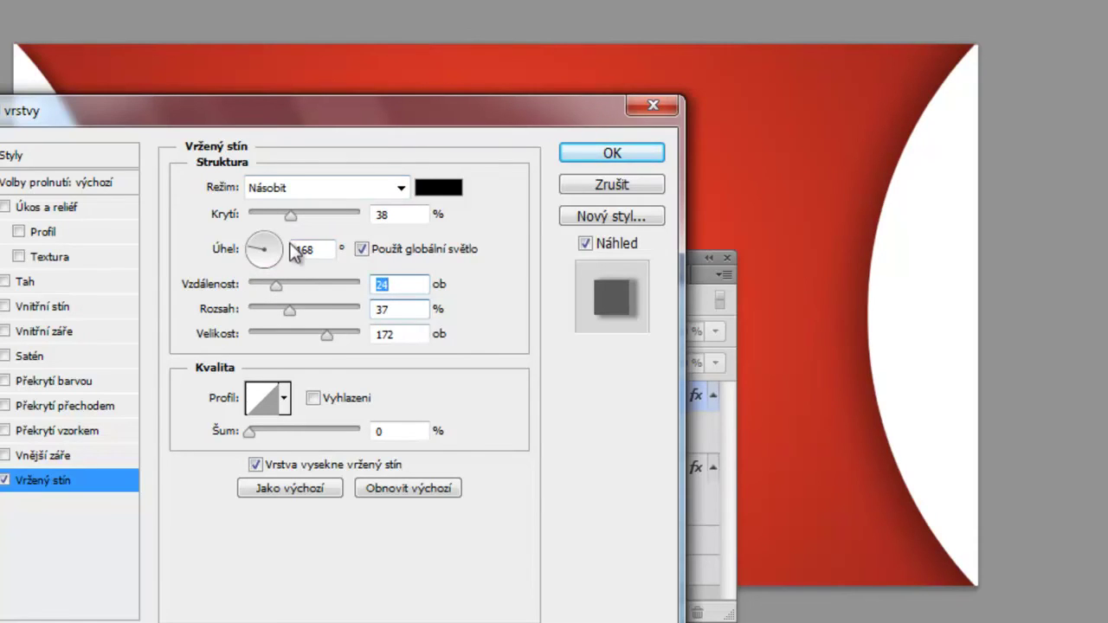
pyautogui.moveTo(325, 335); pyautogui.dragTo(303, 335)
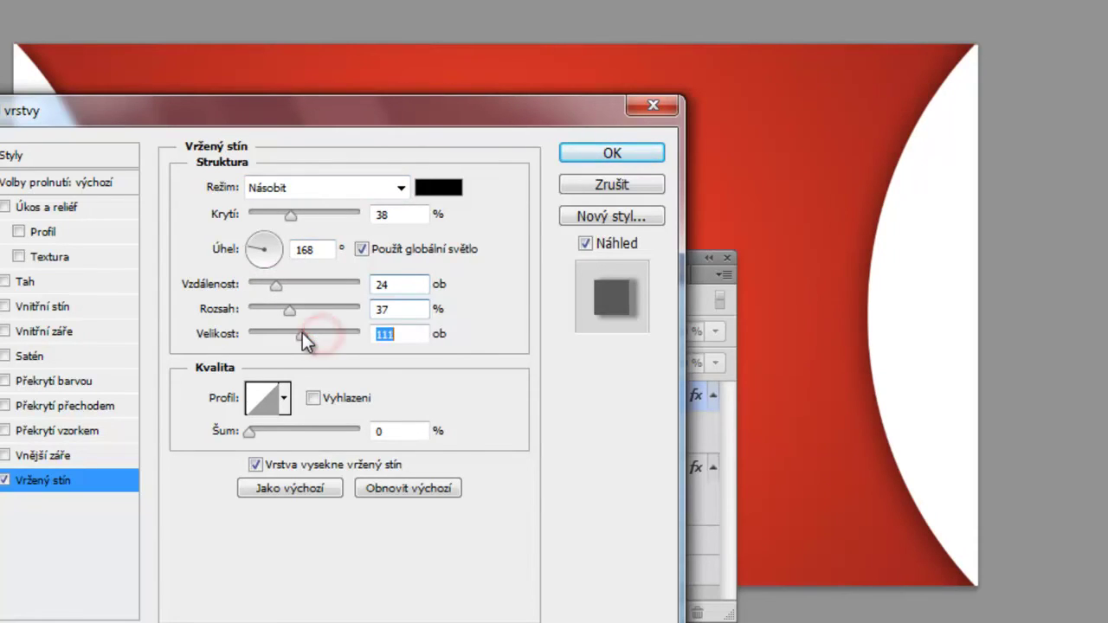
pyautogui.moveTo(297, 217); pyautogui.dragTo(317, 216)
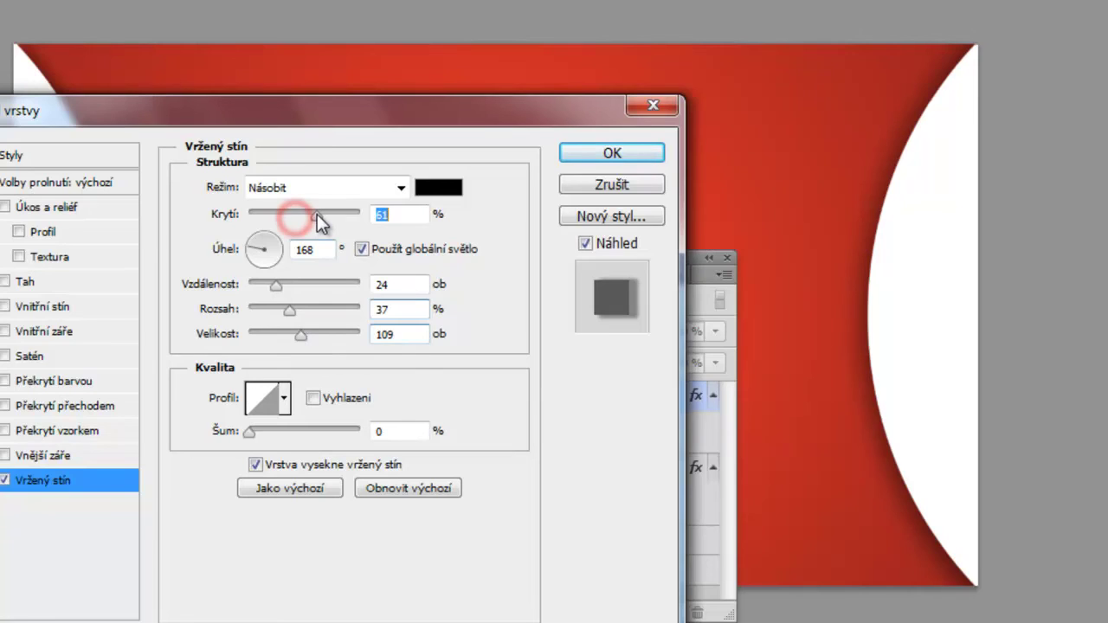
pyautogui.moveTo(321, 107)
pyautogui.mouseDown()
pyautogui.moveTo(536, 58)
pyautogui.moveTo(419, 44)
pyautogui.moveTo(457, 38)
pyautogui.mouseUp()
# Step: Finalize the shadow at 69% opacity, distance 24, spread 37%, size 84, and apply it
pyautogui.moveTo(438, 268); pyautogui.dragTo(419, 271)
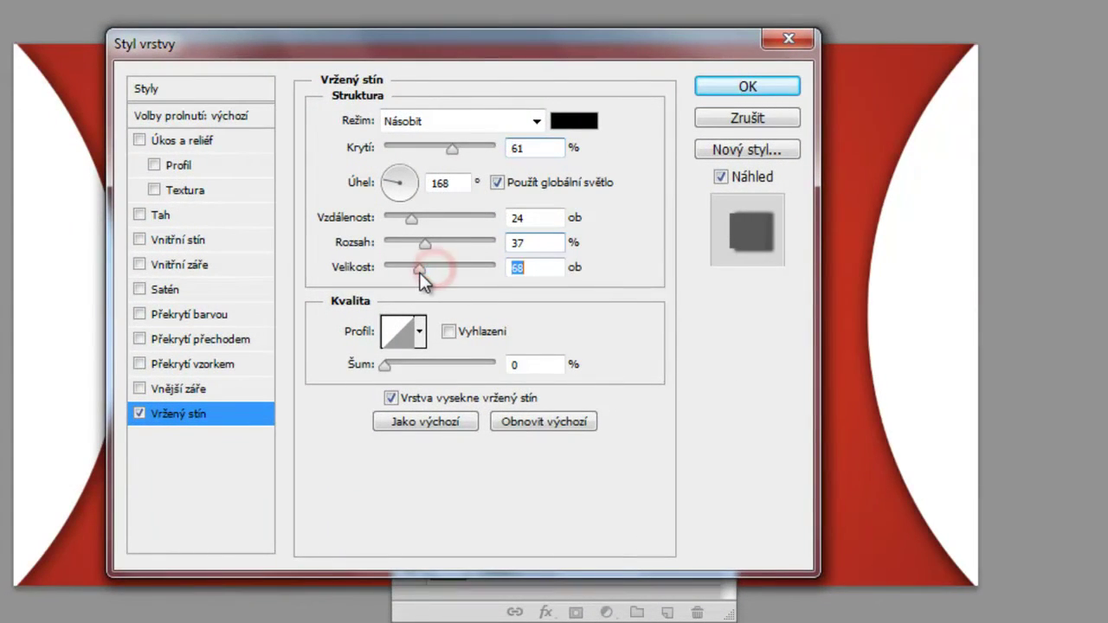
pyautogui.moveTo(527, 54); pyautogui.dragTo(515, 112)
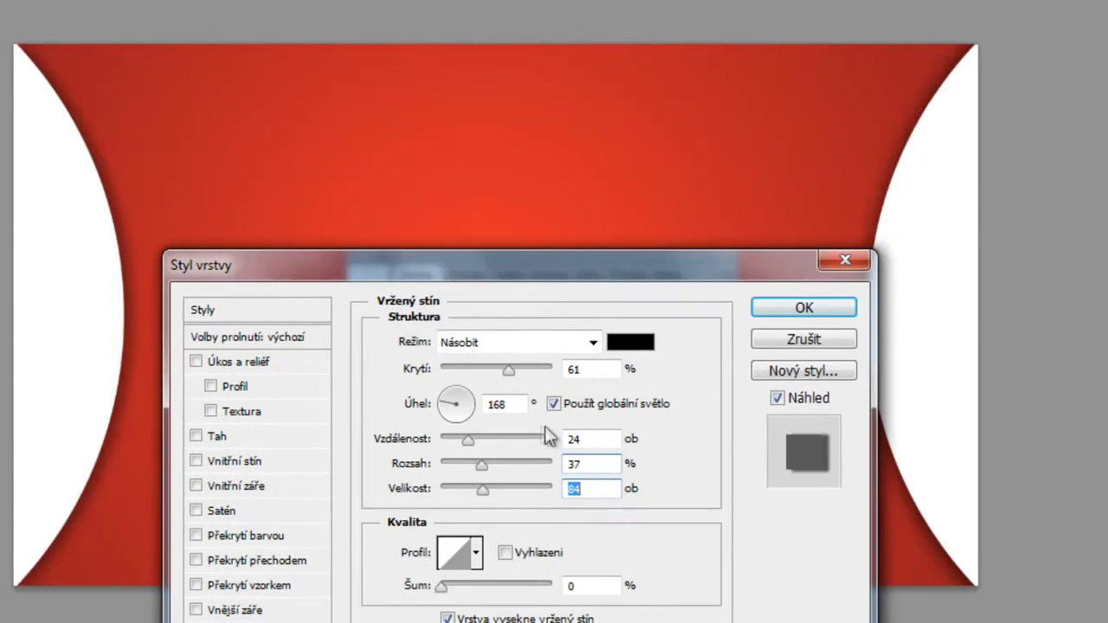
pyautogui.moveTo(510, 370); pyautogui.dragTo(518, 370)
pyautogui.moveTo(569, 268)
pyautogui.mouseDown()
pyautogui.moveTo(569, 74)
pyautogui.moveTo(534, 76)
pyautogui.mouseUp()
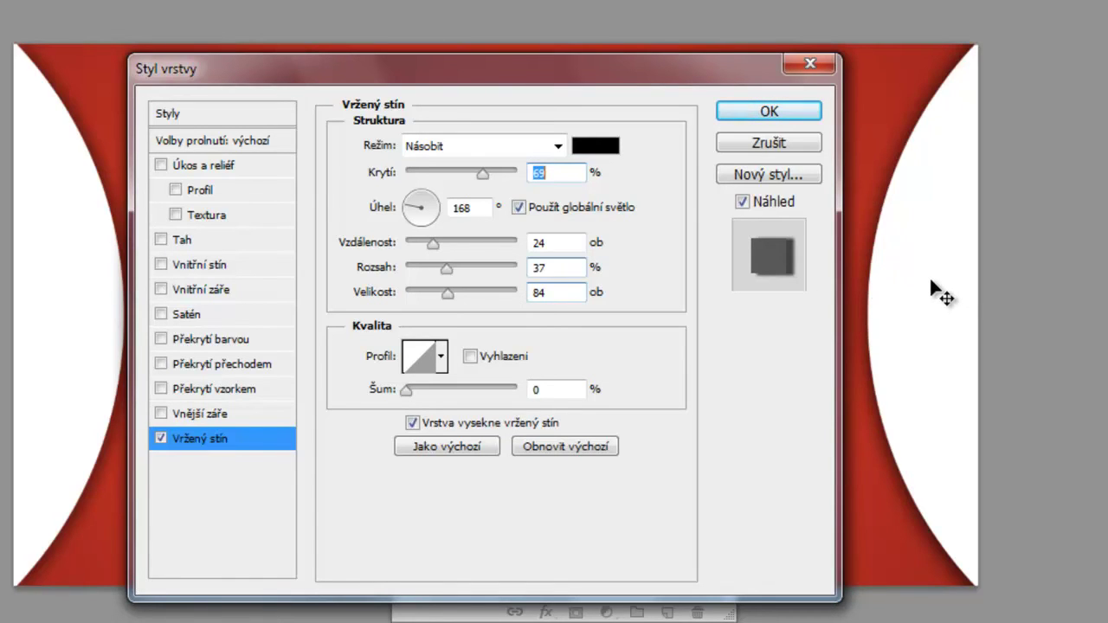
pyautogui.moveTo(640, 84); pyautogui.dragTo(587, 95)
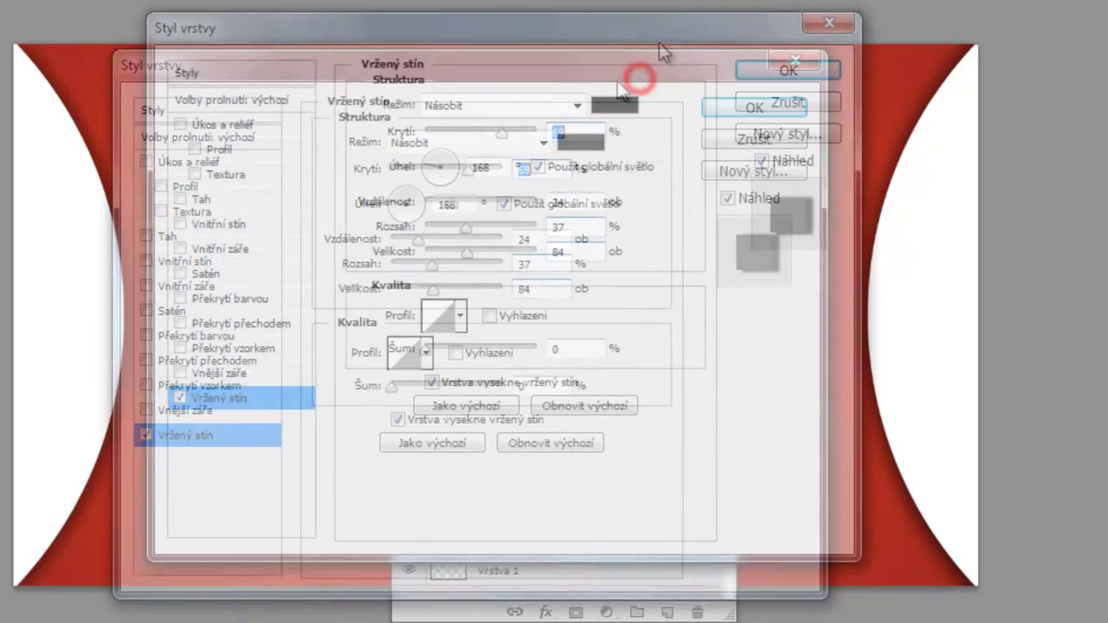
pyautogui.click(500, 181)
pyautogui.click(572, 98)
pyautogui.moveTo(533, 82)
pyautogui.mouseDown()
pyautogui.moveTo(606, 347)
pyautogui.moveTo(613, 476)
pyautogui.moveTo(583, 12)
pyautogui.moveTo(536, 499)
pyautogui.moveTo(519, 478)
pyautogui.moveTo(601, 119)
pyautogui.moveTo(638, 142)
pyautogui.moveTo(663, 376)
pyautogui.moveTo(658, 390)
pyautogui.moveTo(633, 375)
pyautogui.moveTo(626, 125)
pyautogui.mouseUp()
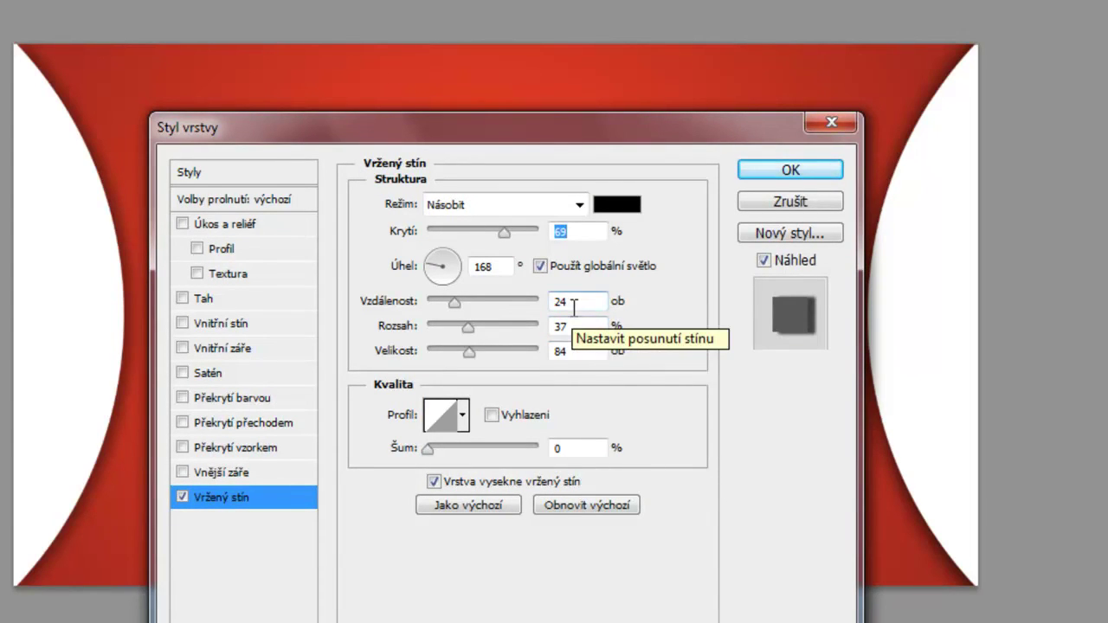
pyautogui.click(571, 232)
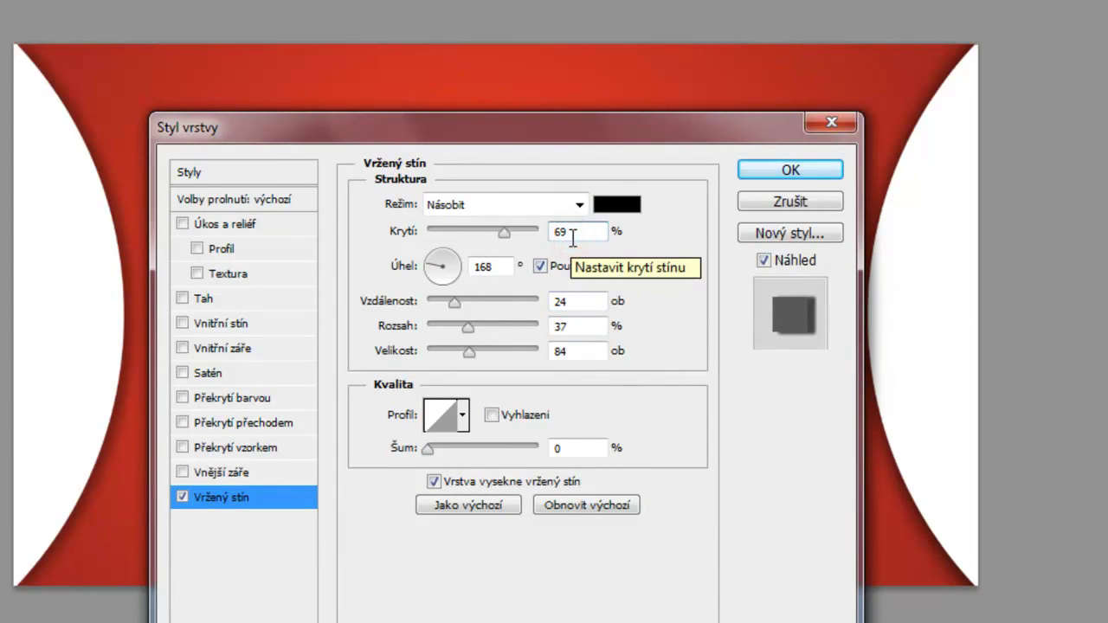
pyautogui.click(773, 172)
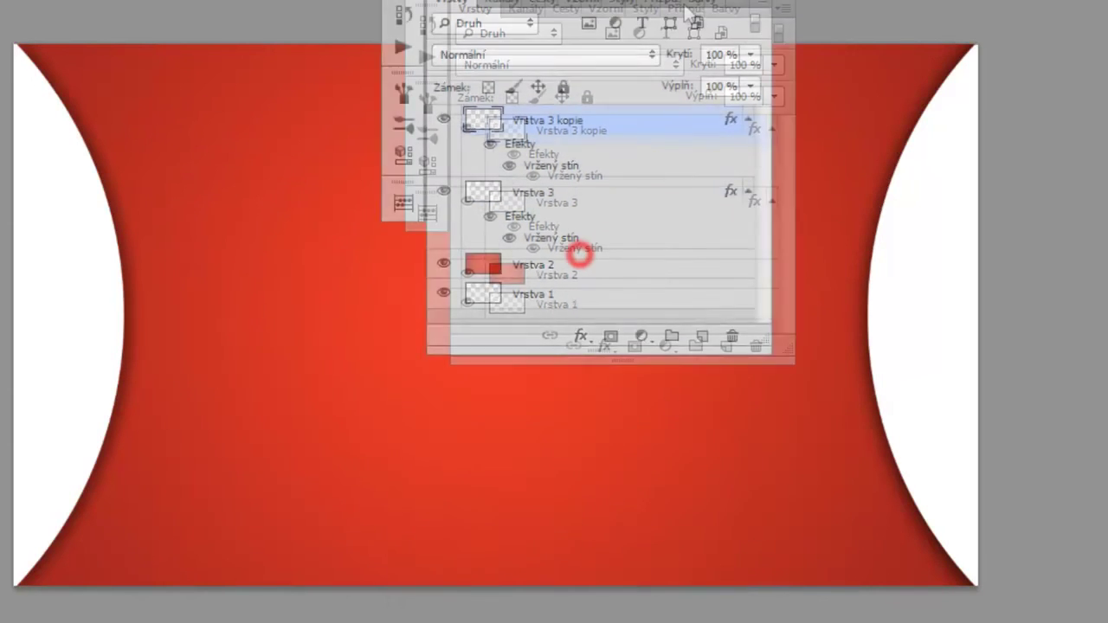
pyautogui.moveTo(458, 69); pyautogui.dragTo(990, 93)
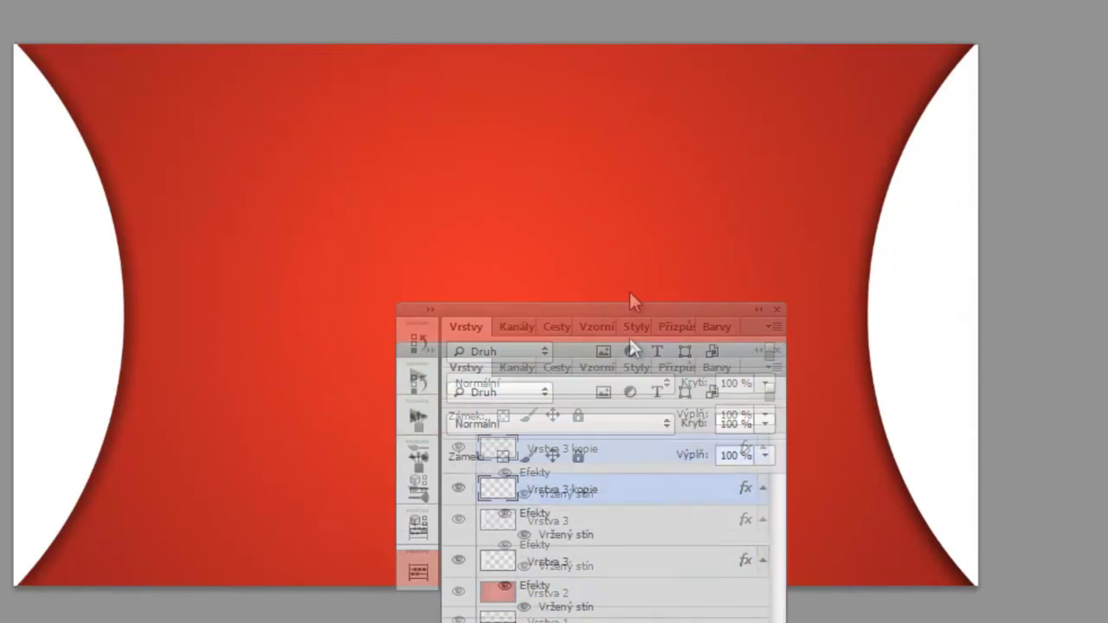
pyautogui.moveTo(990, 92); pyautogui.dragTo(629, 299)
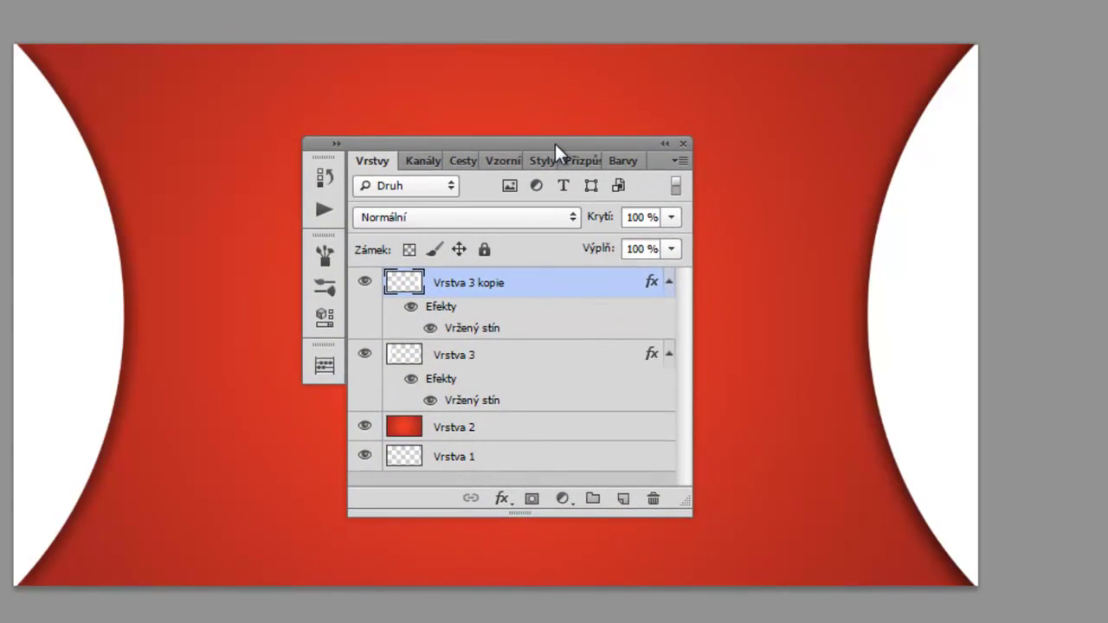
pyautogui.moveTo(555, 144)
pyautogui.mouseDown()
pyautogui.moveTo(698, 248)
pyautogui.moveTo(546, 133)
pyautogui.moveTo(544, 118)
pyautogui.moveTo(487, 278)
pyautogui.moveTo(575, 165)
pyautogui.moveTo(558, 97)
pyautogui.moveTo(559, 291)
pyautogui.moveTo(550, 118)
pyautogui.mouseUp()
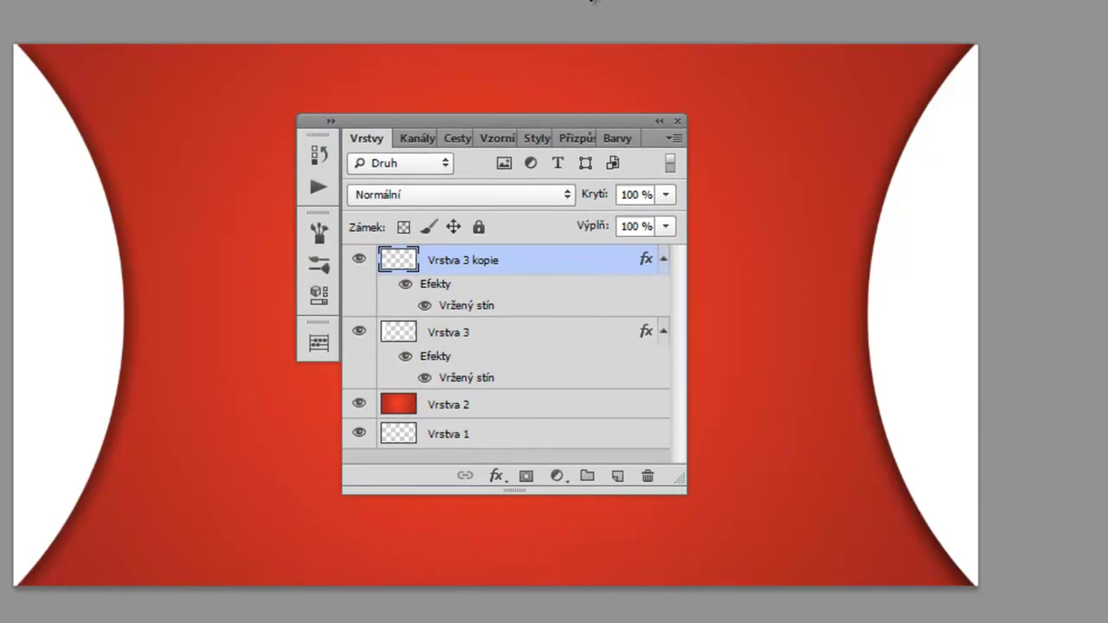